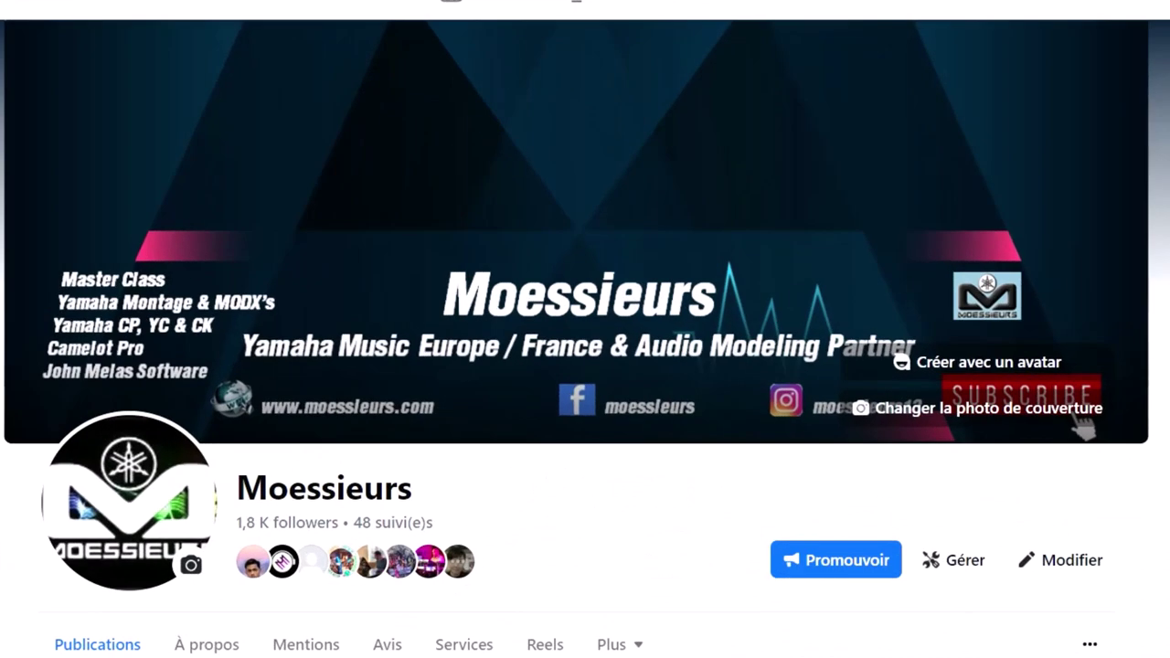
Scroll the Moessieurs Facebook feed past several posts to the Music Hackspace Montage M6 lesson video.
{"action": "scroll", "coordinate": [585, 365], "scroll_direction": "down", "scroll_amount": 10}
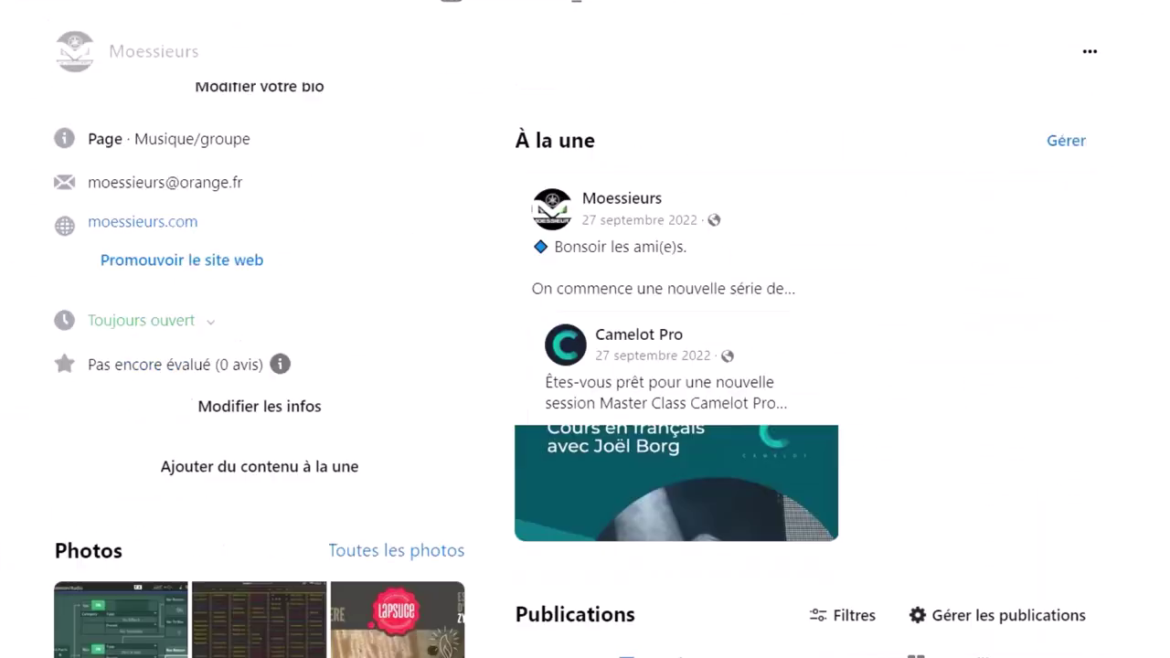
{"action": "scroll", "coordinate": [804, 366], "scroll_direction": "down", "scroll_amount": 15}
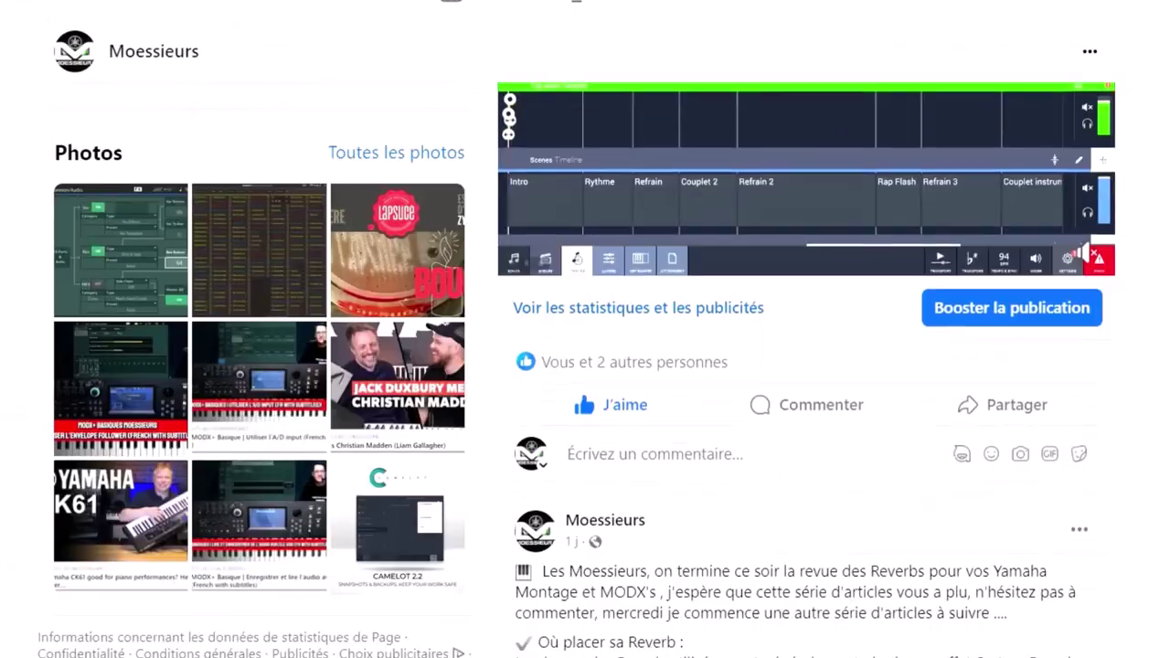
{"action": "scroll", "coordinate": [804, 366], "scroll_direction": "down", "scroll_amount": 12}
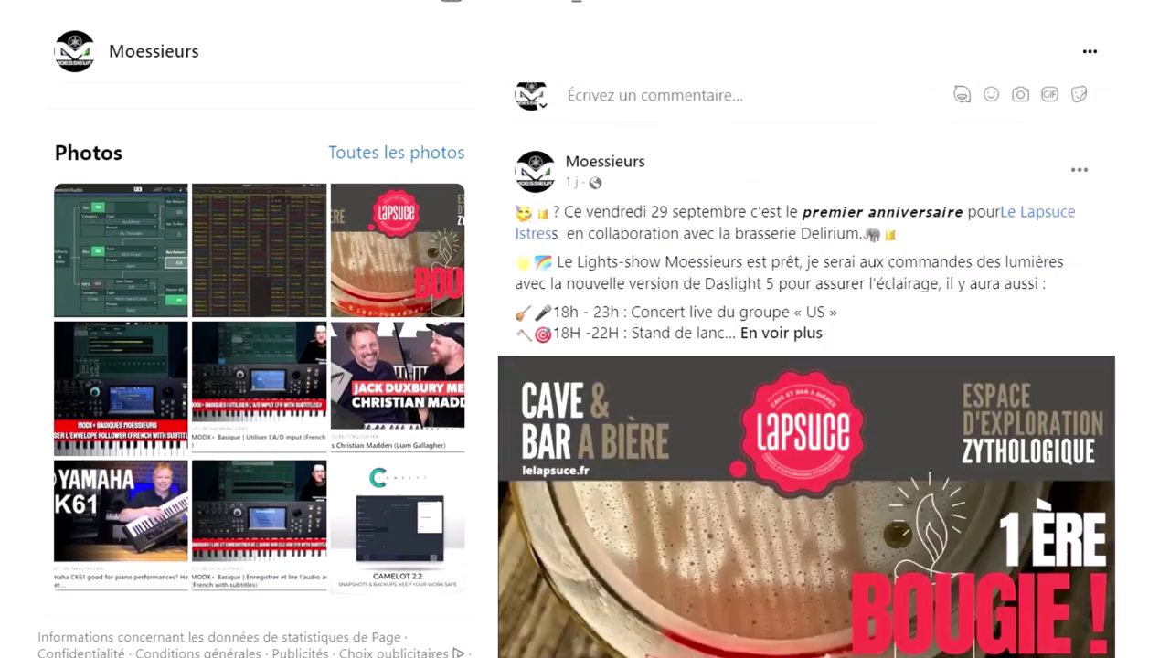
{"action": "scroll", "coordinate": [804, 366], "scroll_direction": "down", "scroll_amount": 12}
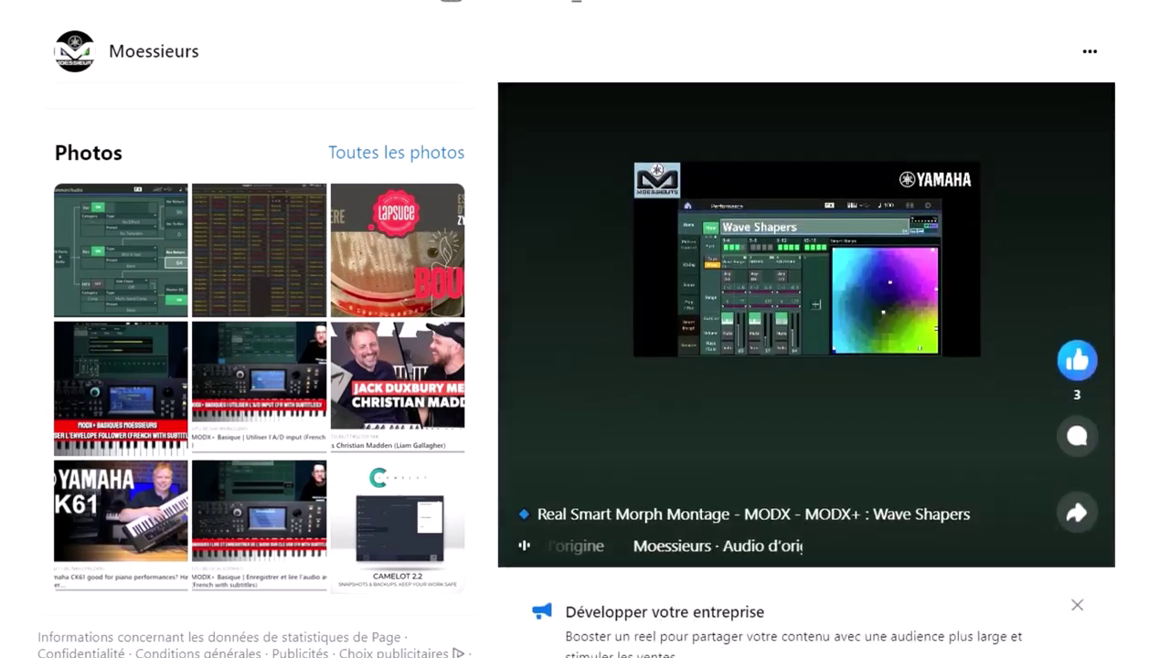
{"action": "scroll", "coordinate": [804, 366], "scroll_direction": "down", "scroll_amount": 10}
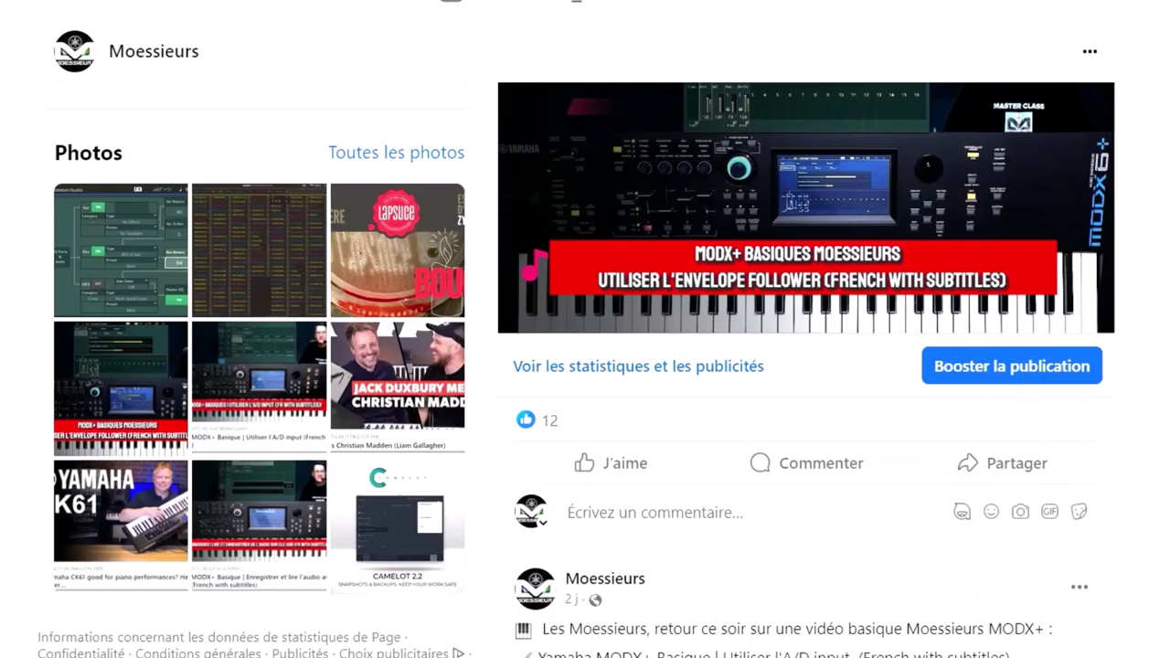
{"action": "scroll", "coordinate": [804, 365], "scroll_direction": "down", "scroll_amount": 4}
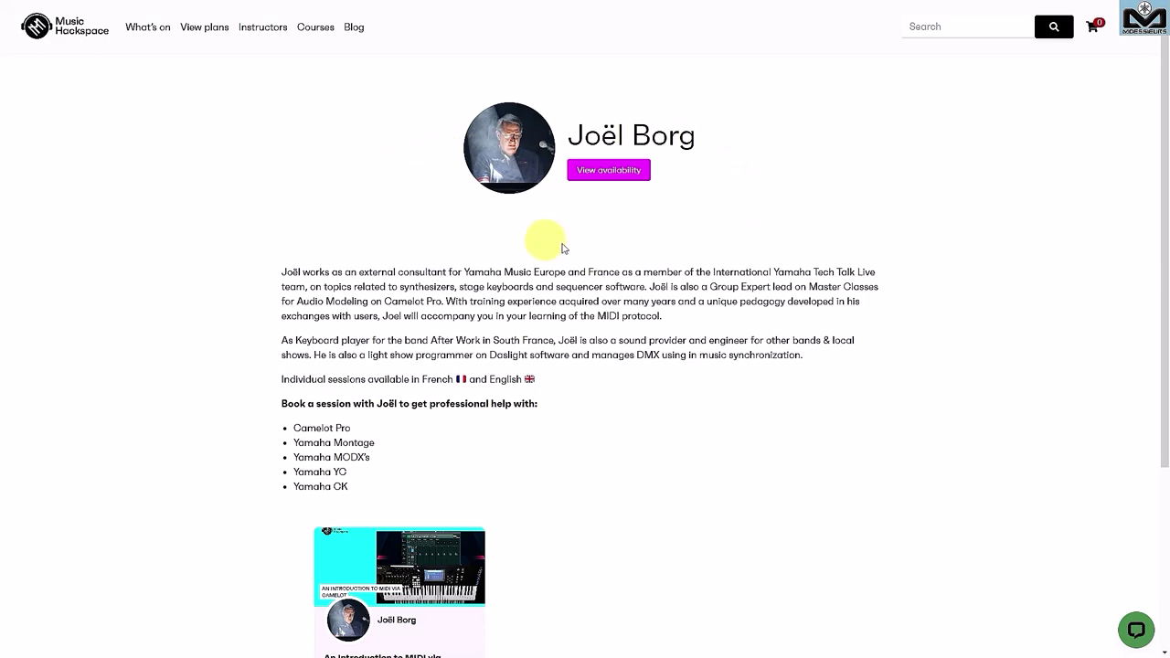
Open the instructor's availability, choose the 1-hour session, and move the empty October calendar to November 2023.
{"action": "left_click", "coordinate": [605, 174]}
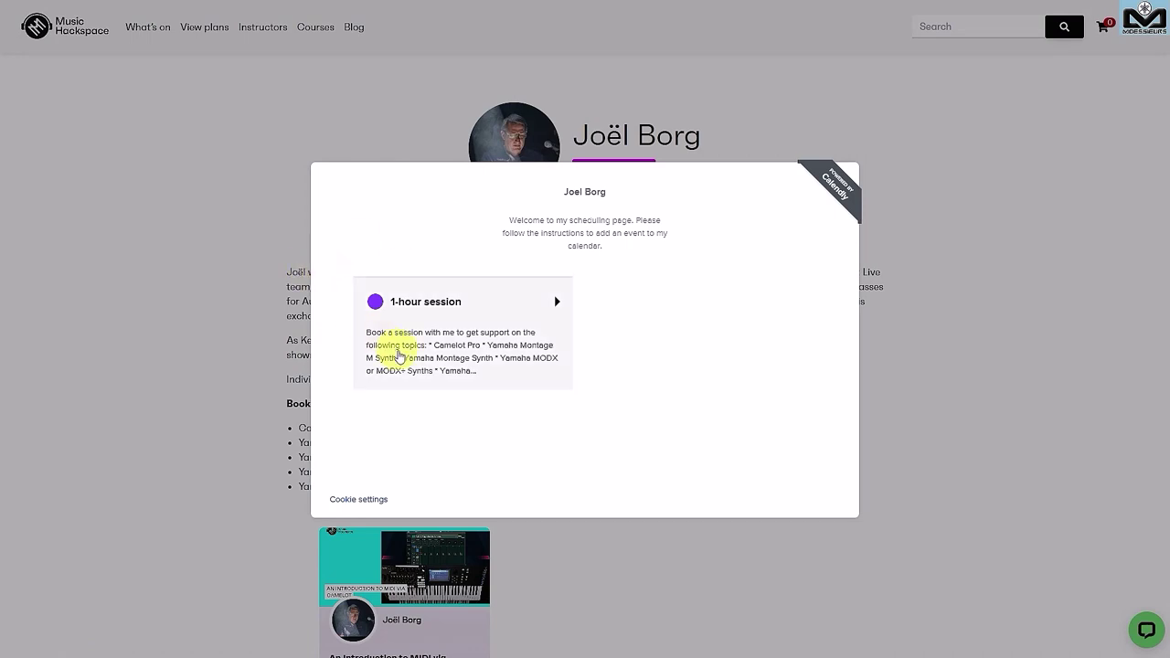
{"action": "left_click", "coordinate": [399, 357]}
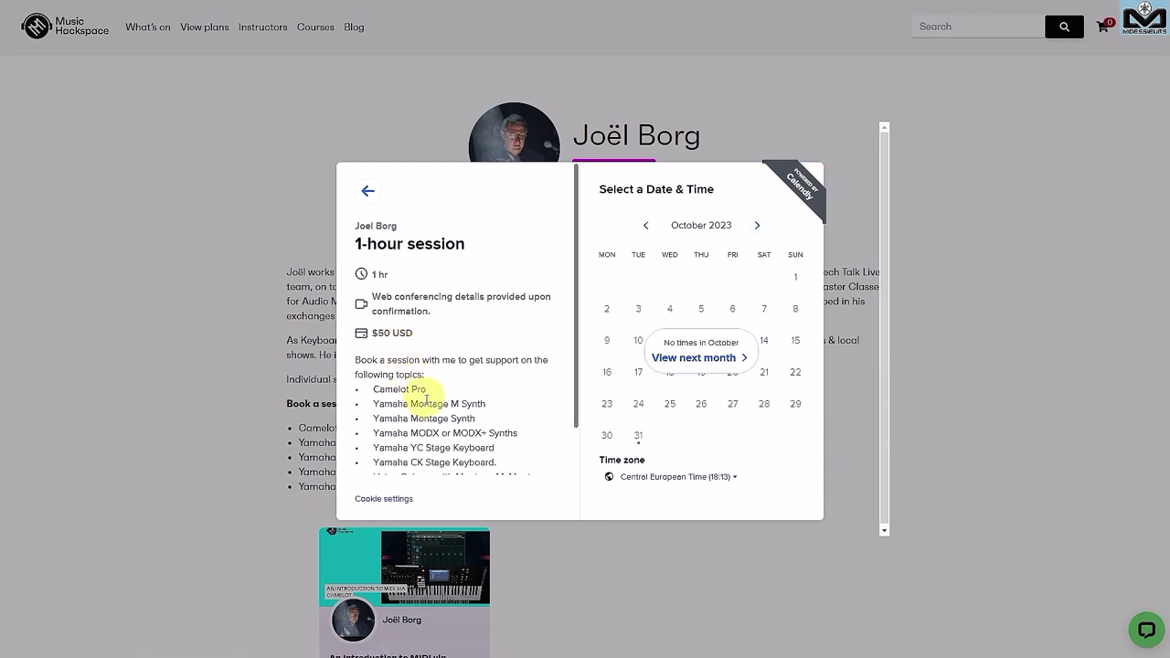
{"action": "scroll", "coordinate": [427, 401], "scroll_direction": "down", "scroll_amount": 1}
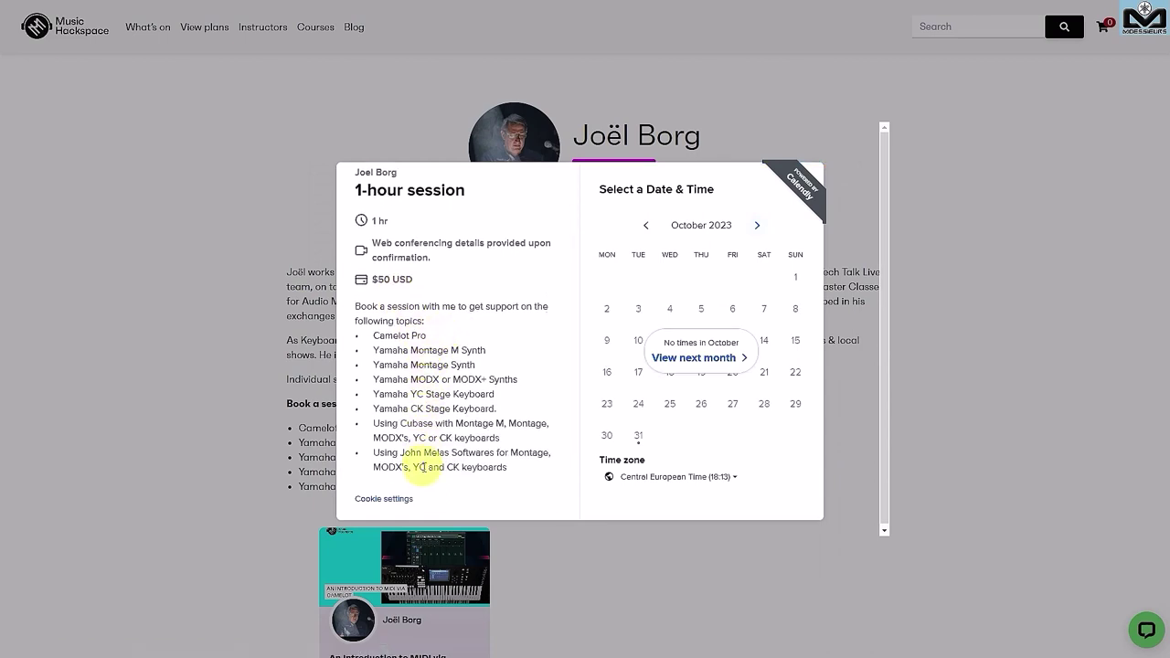
{"action": "scroll", "coordinate": [449, 356], "scroll_direction": "up", "scroll_amount": 1}
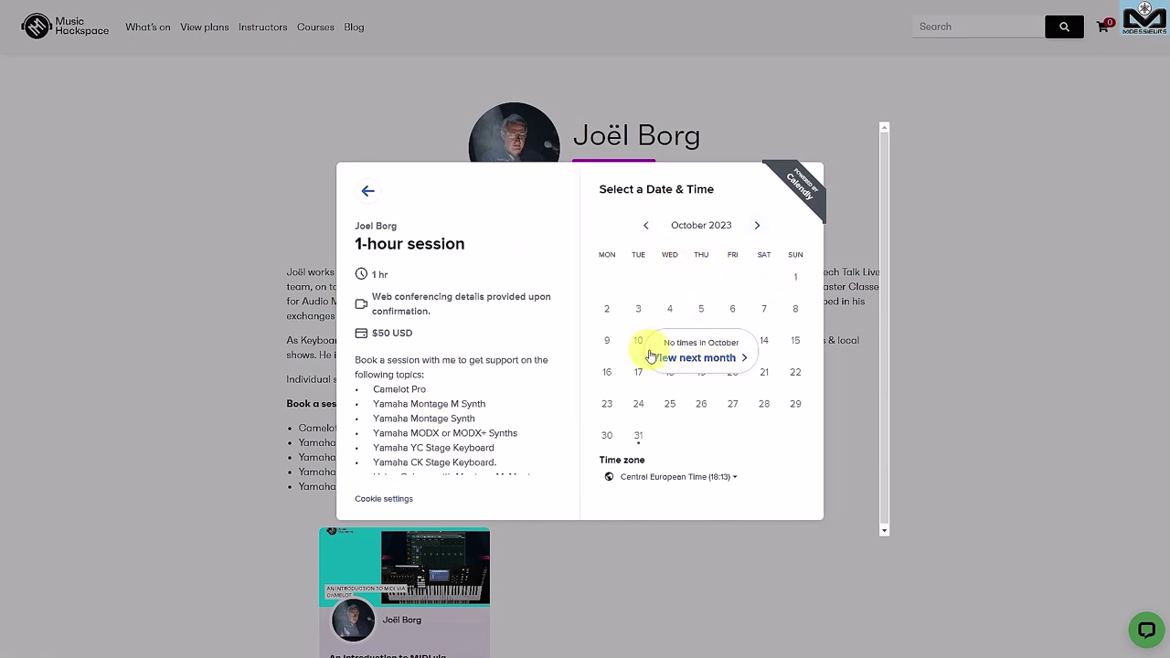
{"action": "left_click", "coordinate": [710, 365]}
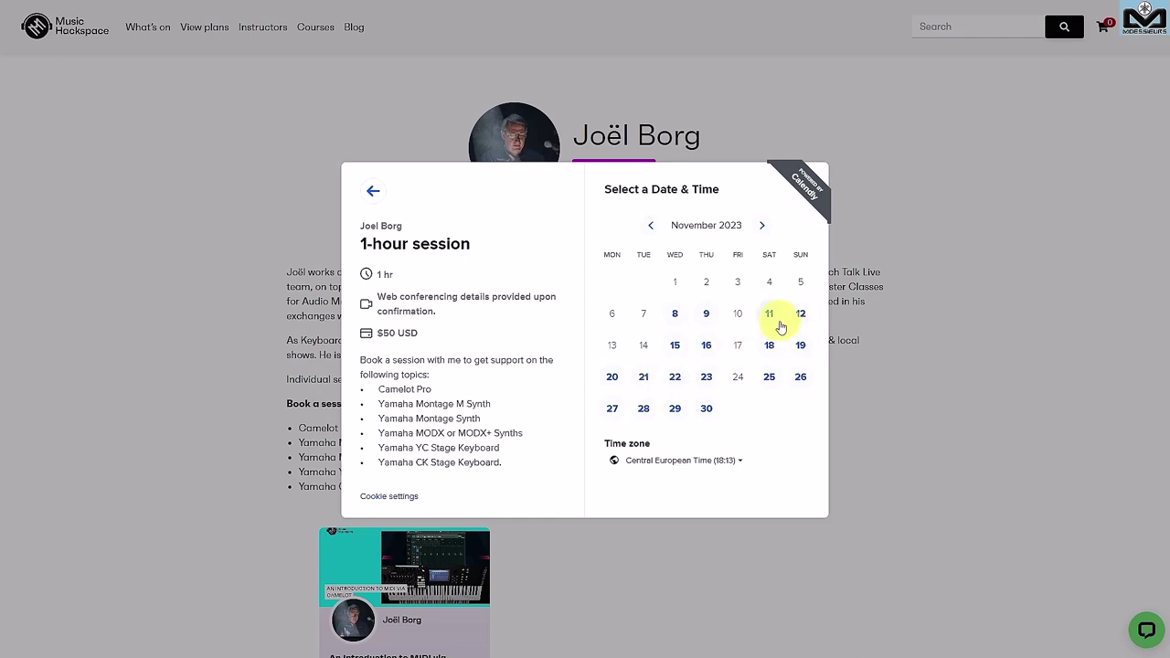
Book the 20:30 slot on Wednesday, November 15, 2023 and continue to the details form.
{"action": "left_click", "coordinate": [684, 349]}
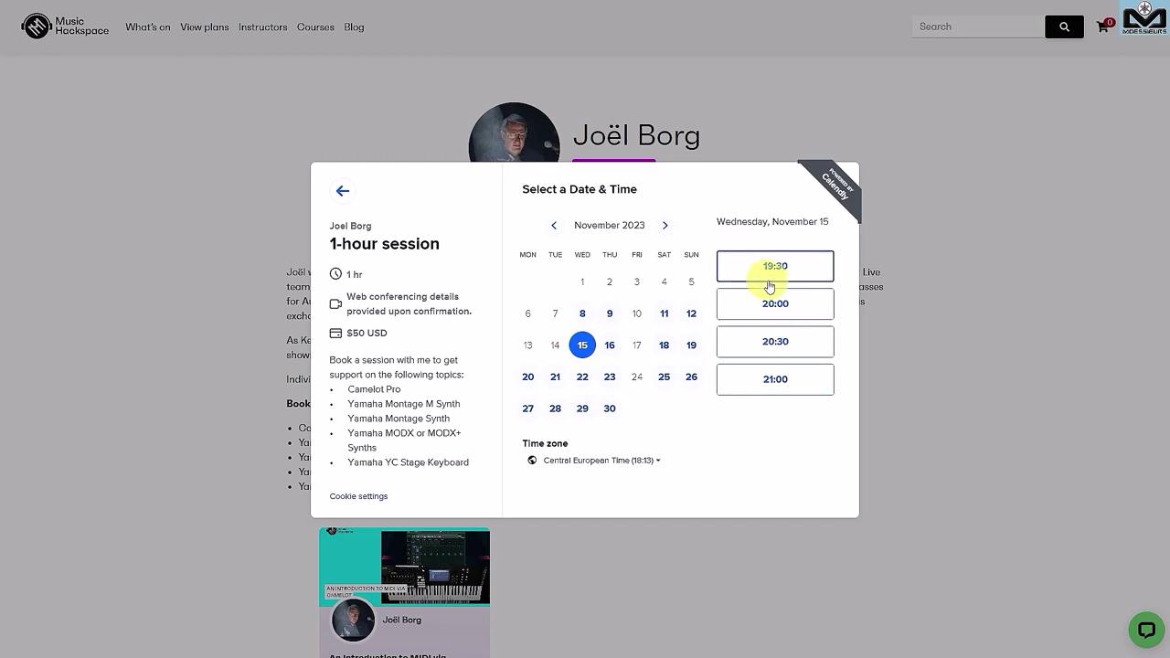
{"action": "left_click", "coordinate": [748, 344]}
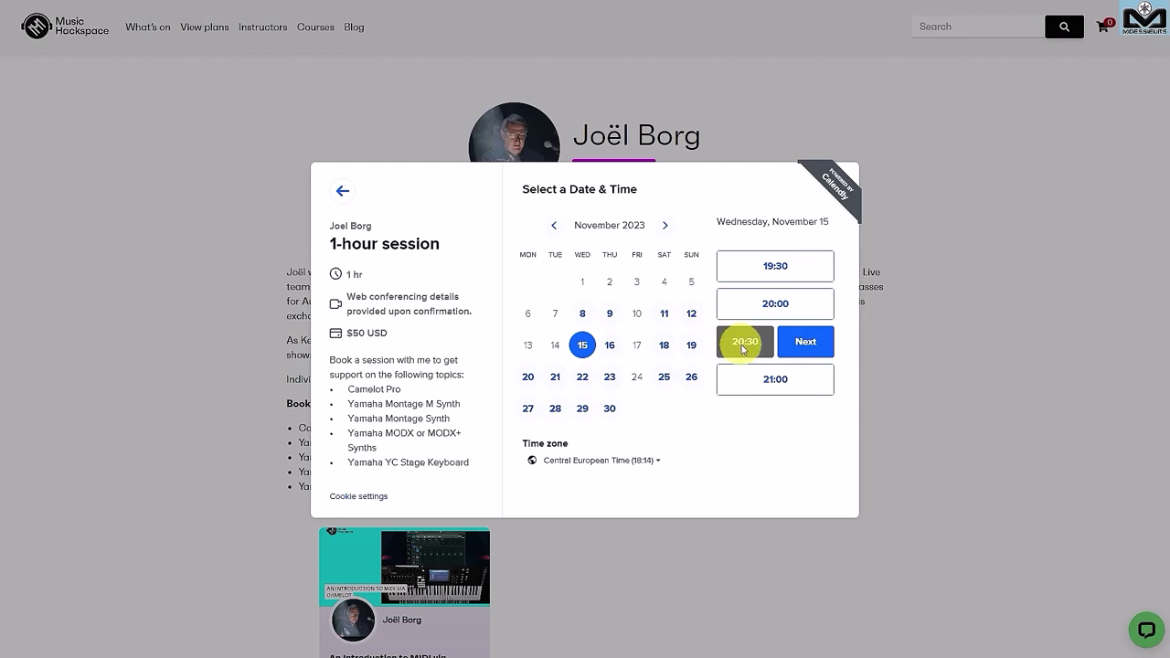
{"action": "left_click", "coordinate": [801, 346]}
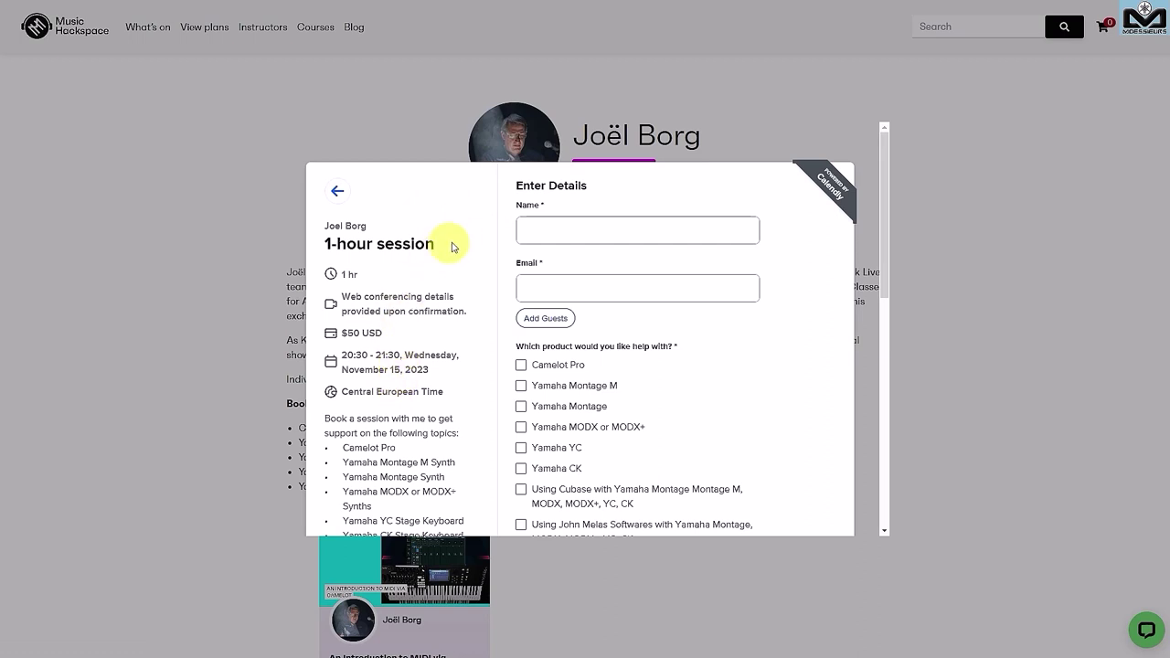
{"action": "scroll", "coordinate": [458, 268], "scroll_direction": "down", "scroll_amount": 1}
{"action": "scroll", "coordinate": [457, 268], "scroll_direction": "down", "scroll_amount": 2}
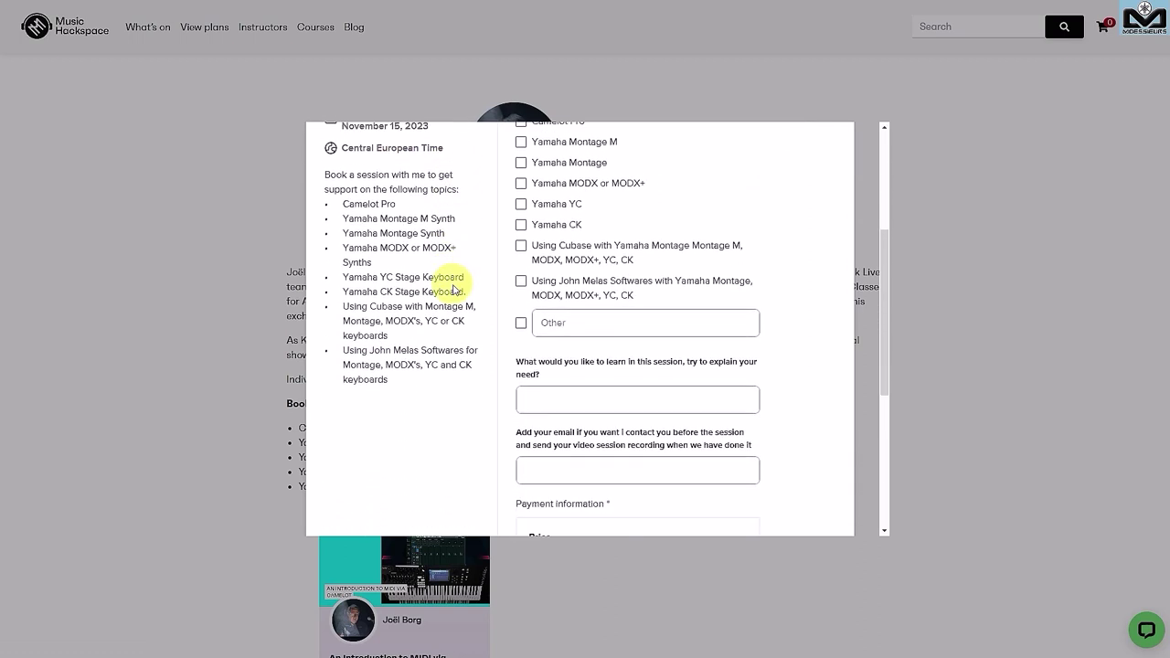
{"action": "scroll", "coordinate": [453, 291], "scroll_direction": "up", "scroll_amount": 3}
{"action": "scroll", "coordinate": [445, 287], "scroll_direction": "down", "scroll_amount": 1}
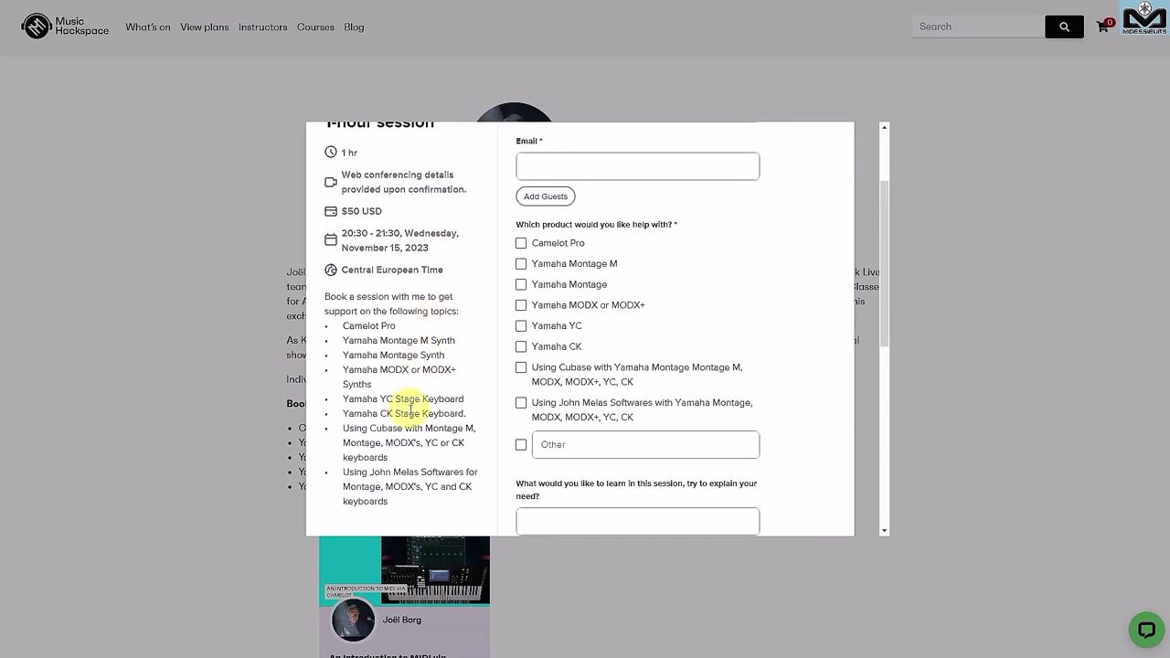
{"action": "scroll", "coordinate": [410, 408], "scroll_direction": "up", "scroll_amount": 2}
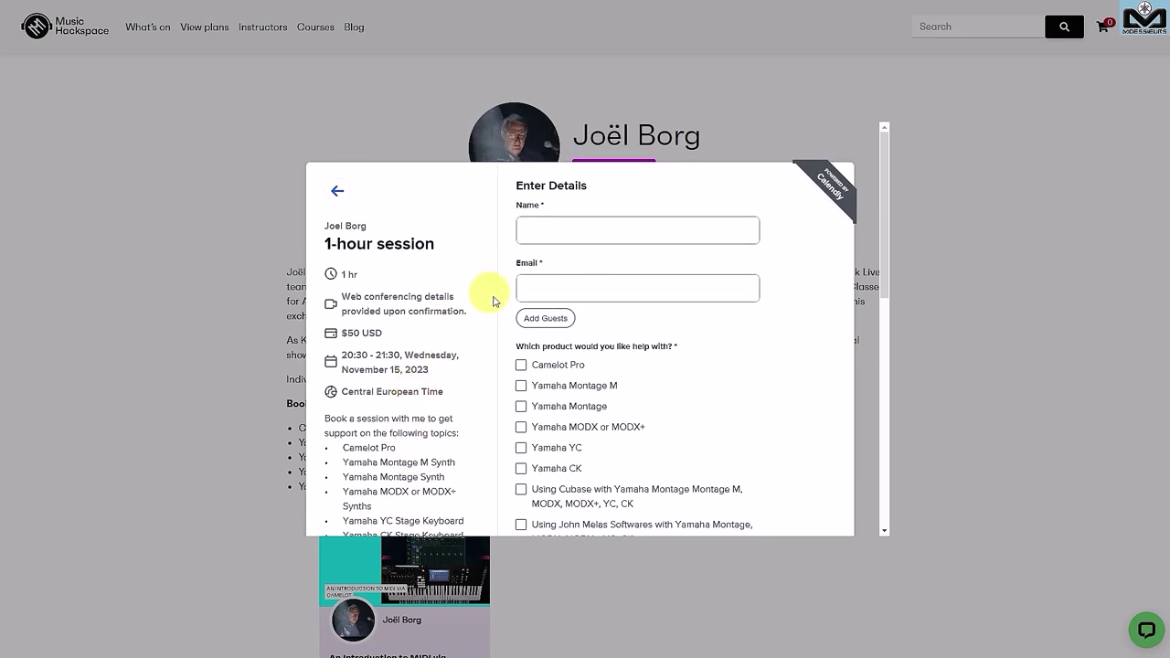
{"action": "scroll", "coordinate": [485, 302], "scroll_direction": "down", "scroll_amount": 4}
{"action": "scroll", "coordinate": [591, 484], "scroll_direction": "down", "scroll_amount": 2}
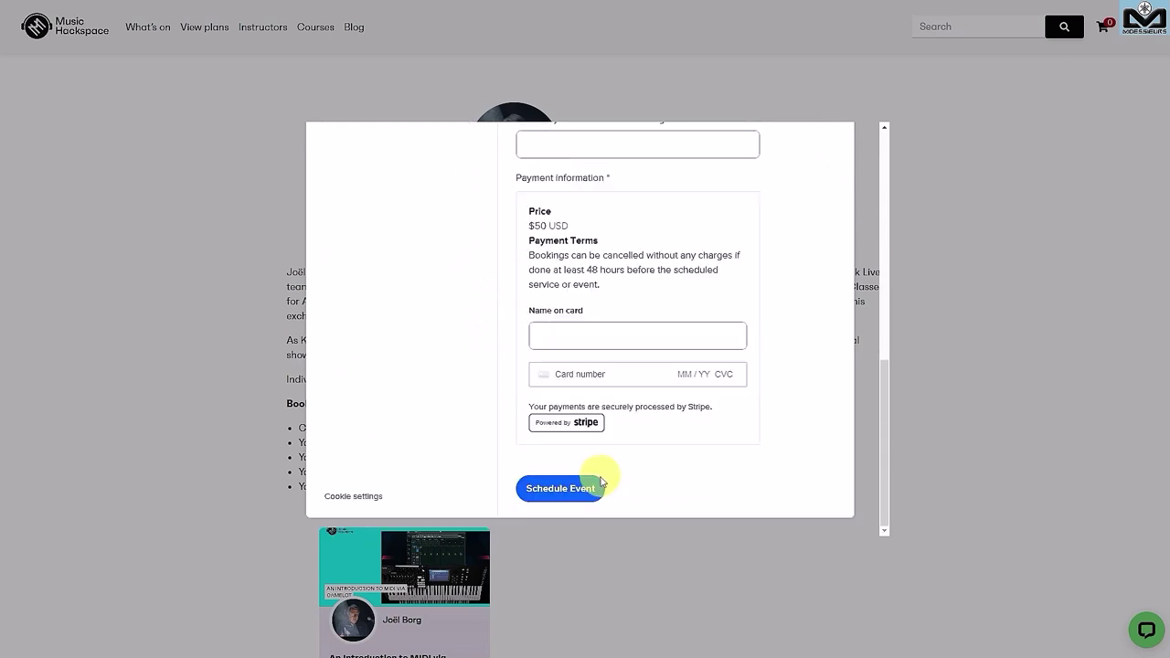
{"action": "scroll", "coordinate": [580, 387], "scroll_direction": "up", "scroll_amount": 7}
{"action": "left_click", "coordinate": [553, 231]}
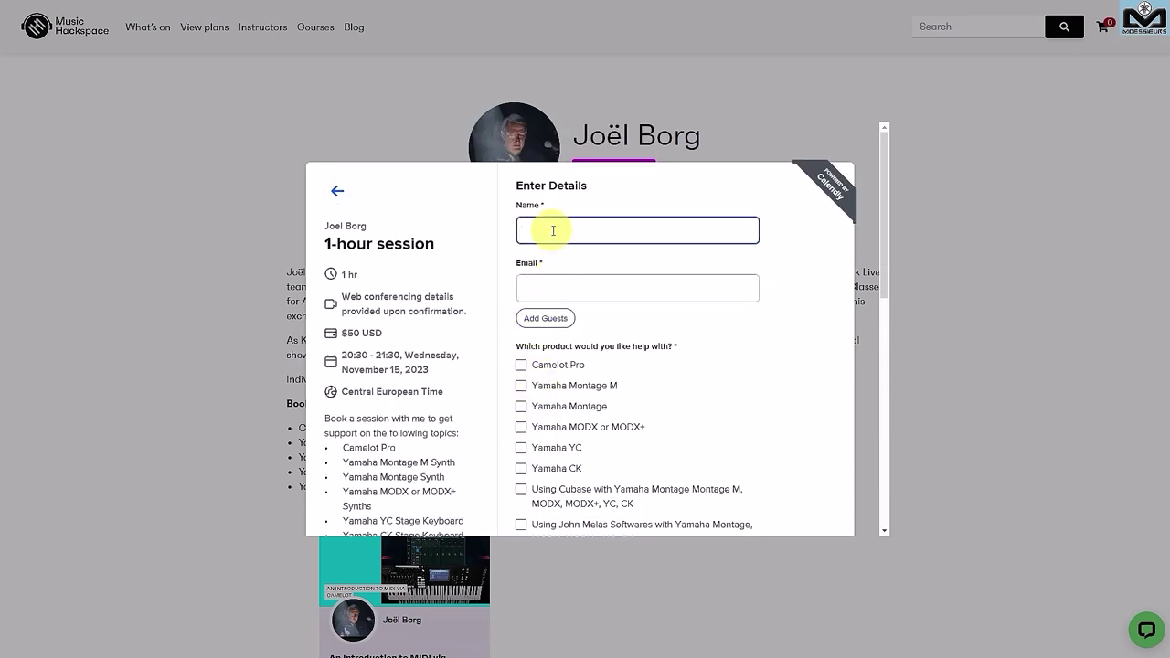
{"action": "type", "text": "Name's"}
{"action": "left_click", "coordinate": [543, 287]}
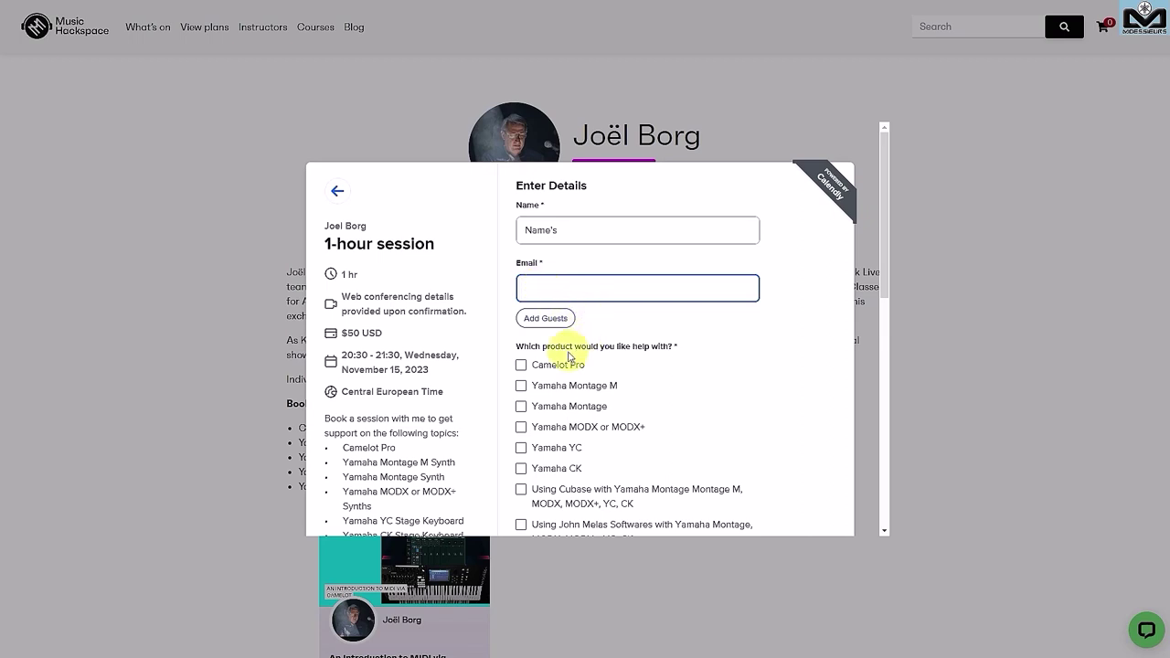
{"action": "scroll", "coordinate": [535, 346], "scroll_direction": "down", "scroll_amount": 1}
{"action": "left_click", "coordinate": [521, 305]}
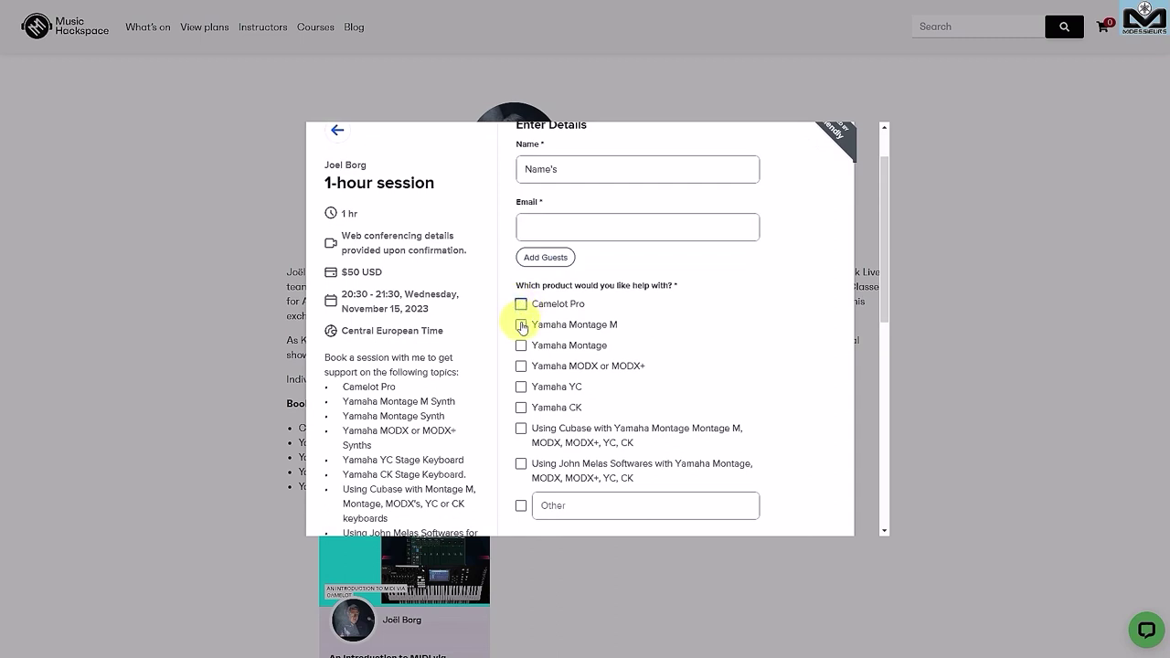
{"action": "left_click", "coordinate": [521, 325]}
{"action": "left_click", "coordinate": [521, 366]}
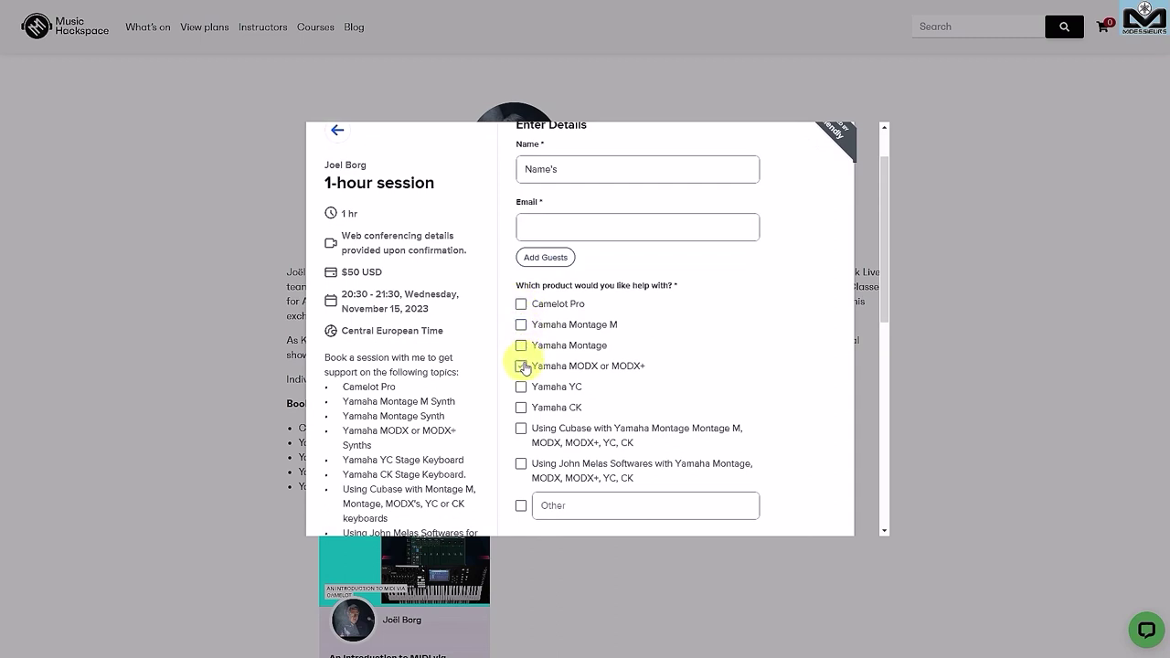
{"action": "scroll", "coordinate": [574, 329], "scroll_direction": "down", "scroll_amount": 2}
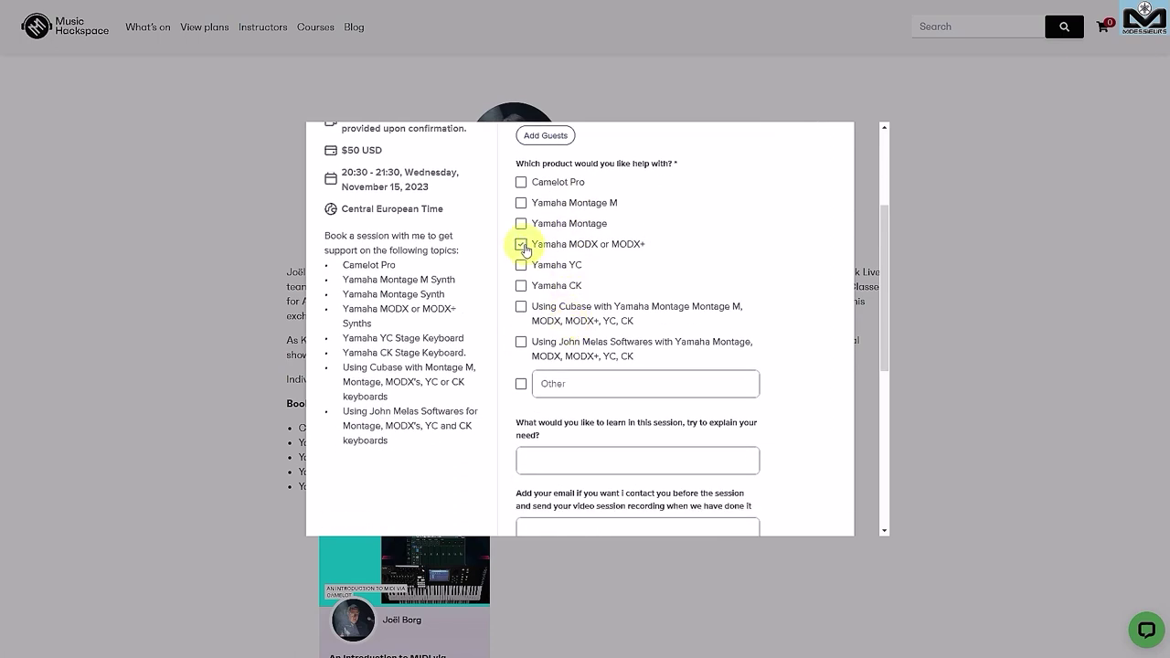
{"action": "left_click", "coordinate": [522, 244]}
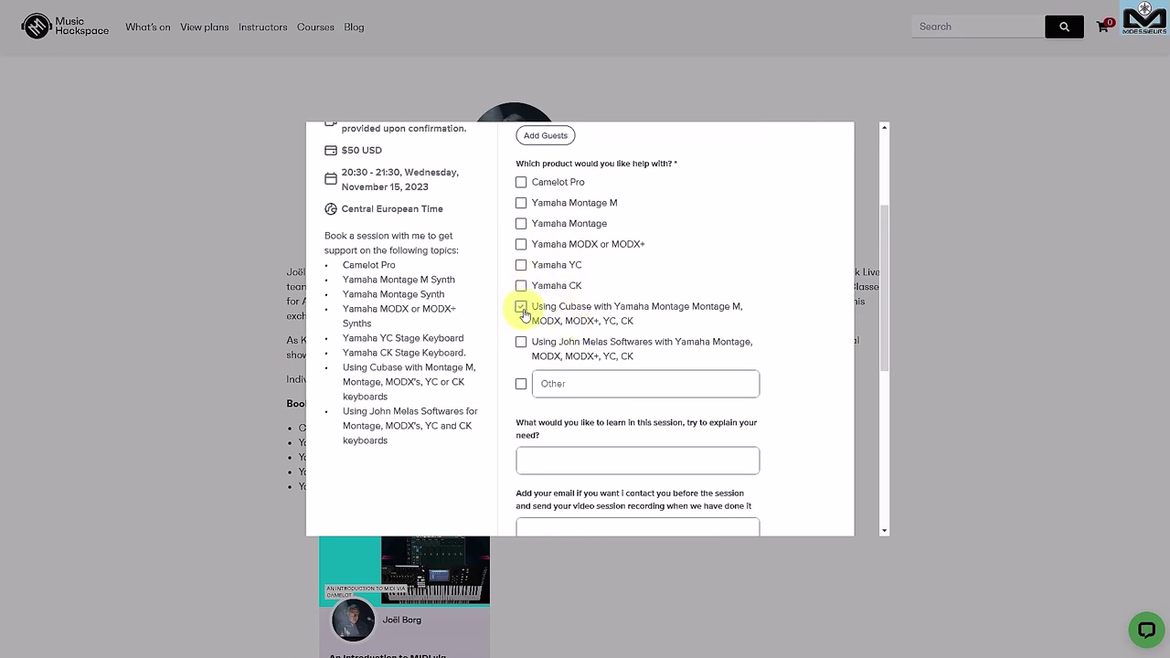
{"action": "left_click", "coordinate": [521, 384]}
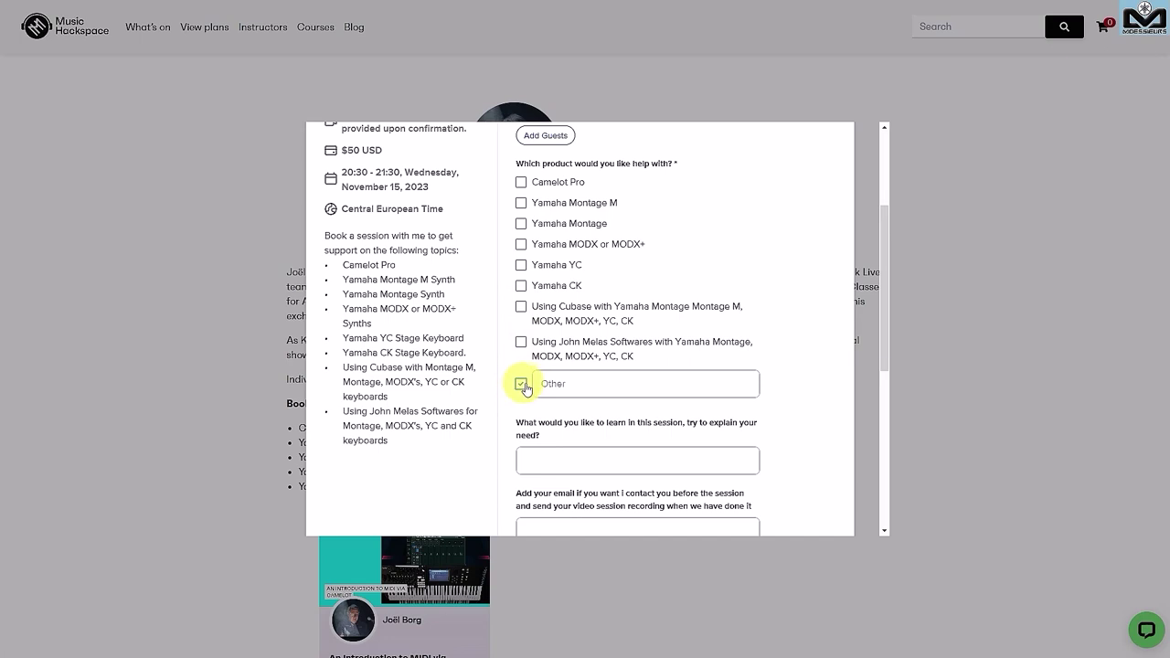
{"action": "left_click", "coordinate": [561, 385]}
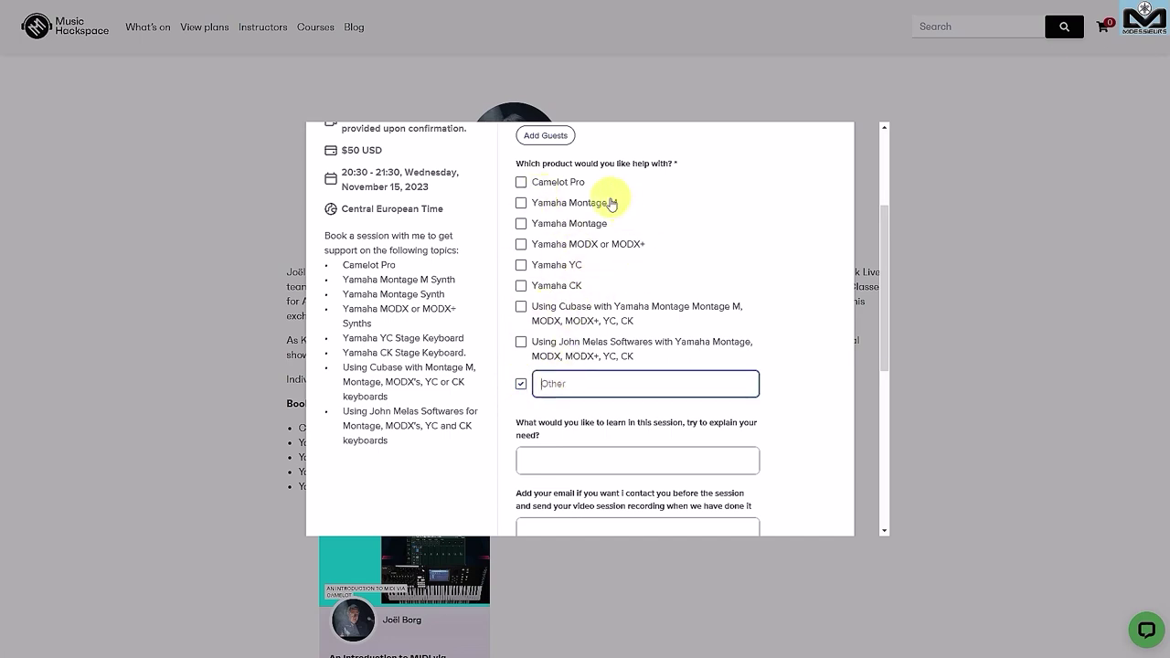
{"action": "left_click", "coordinate": [521, 385]}
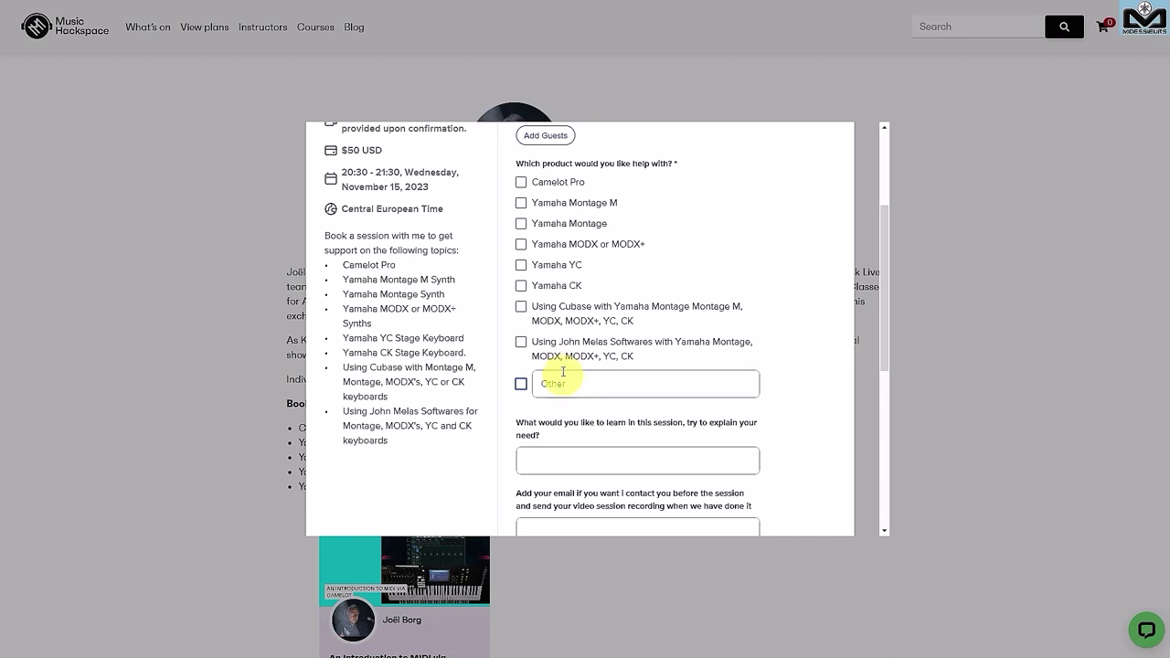
{"action": "scroll", "coordinate": [559, 357], "scroll_direction": "down", "scroll_amount": 2}
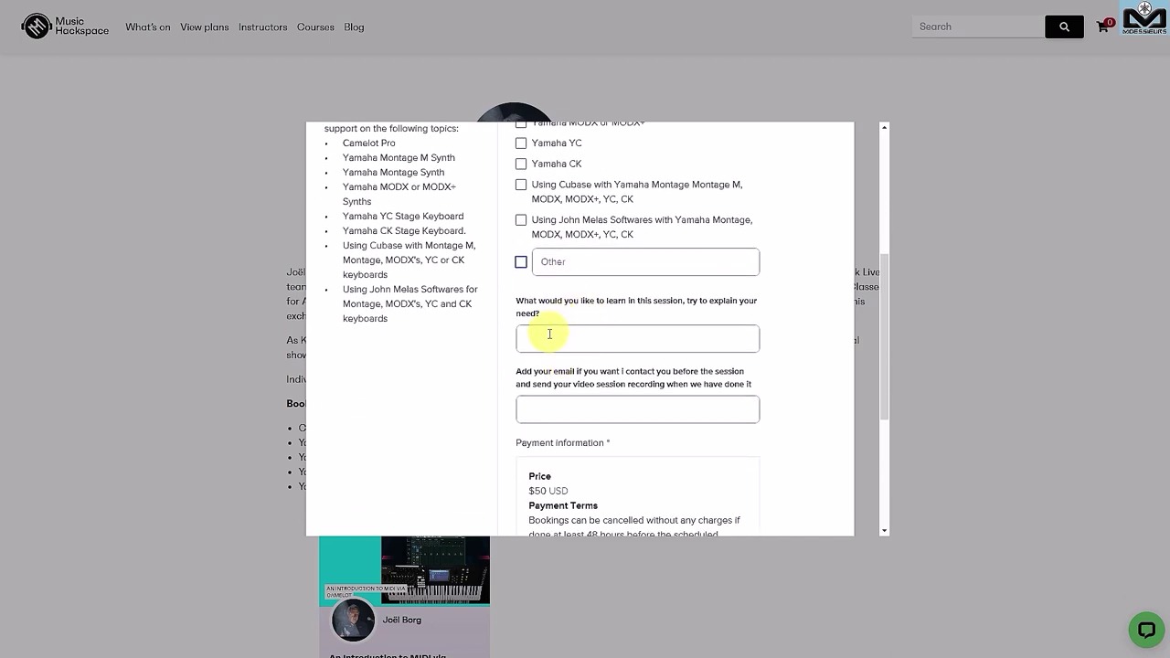
{"action": "left_click", "coordinate": [547, 337]}
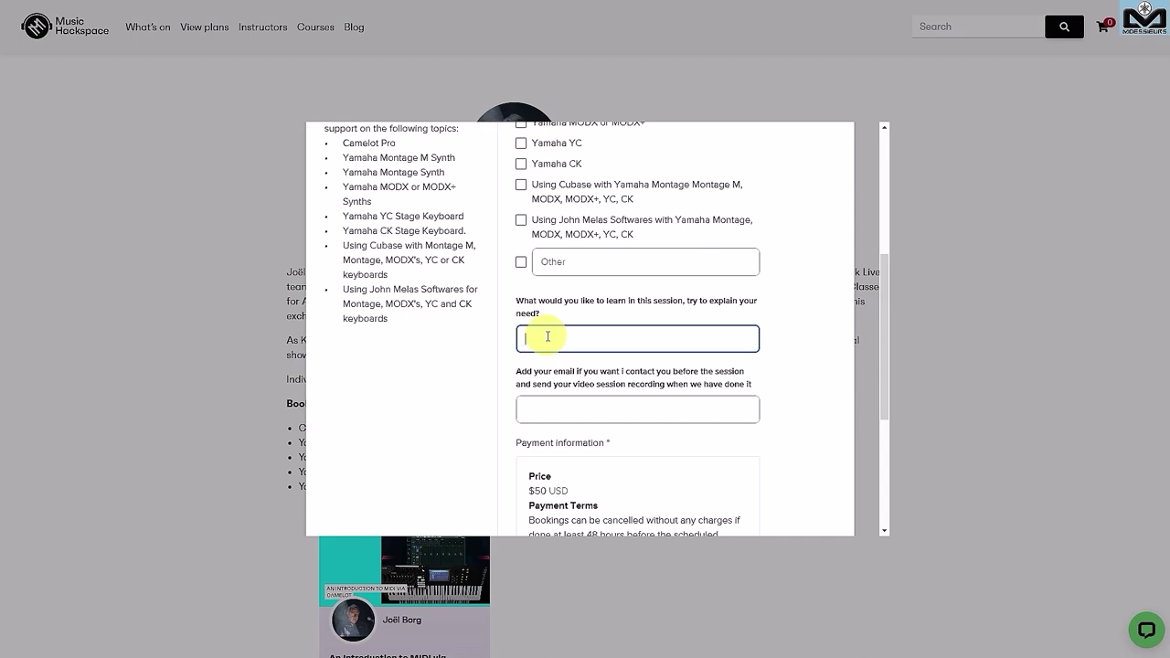
{"action": "left_click", "coordinate": [549, 408]}
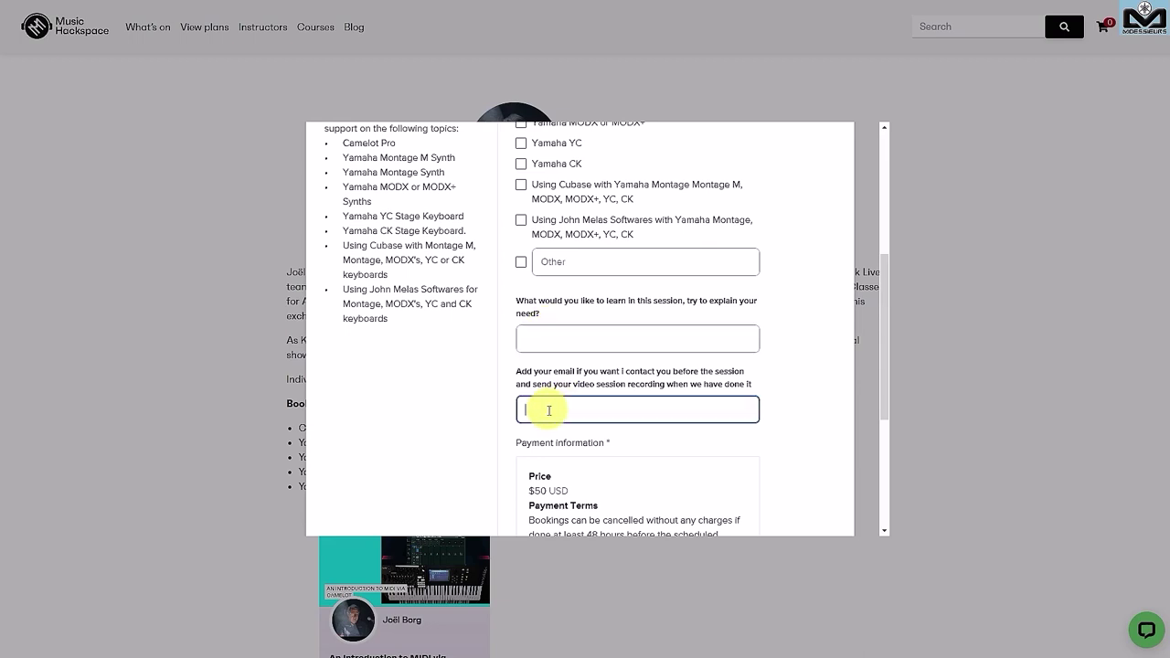
{"action": "scroll", "coordinate": [572, 366], "scroll_direction": "up", "scroll_amount": 5}
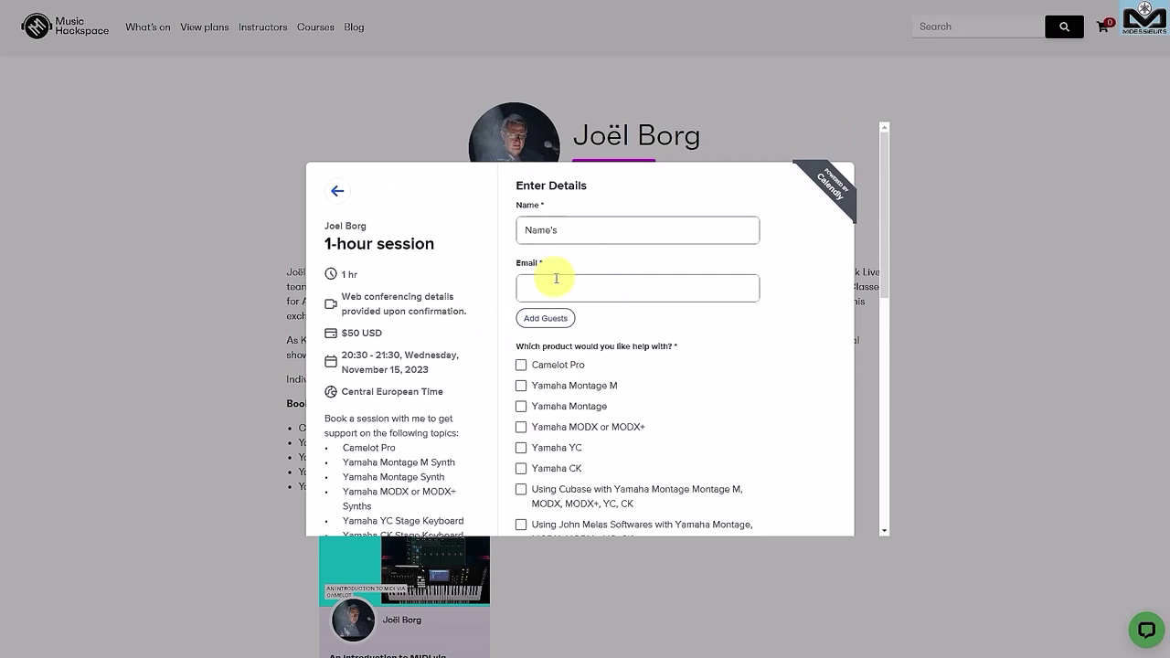
{"action": "scroll", "coordinate": [556, 279], "scroll_direction": "down", "scroll_amount": 5}
{"action": "left_click", "coordinate": [554, 287]}
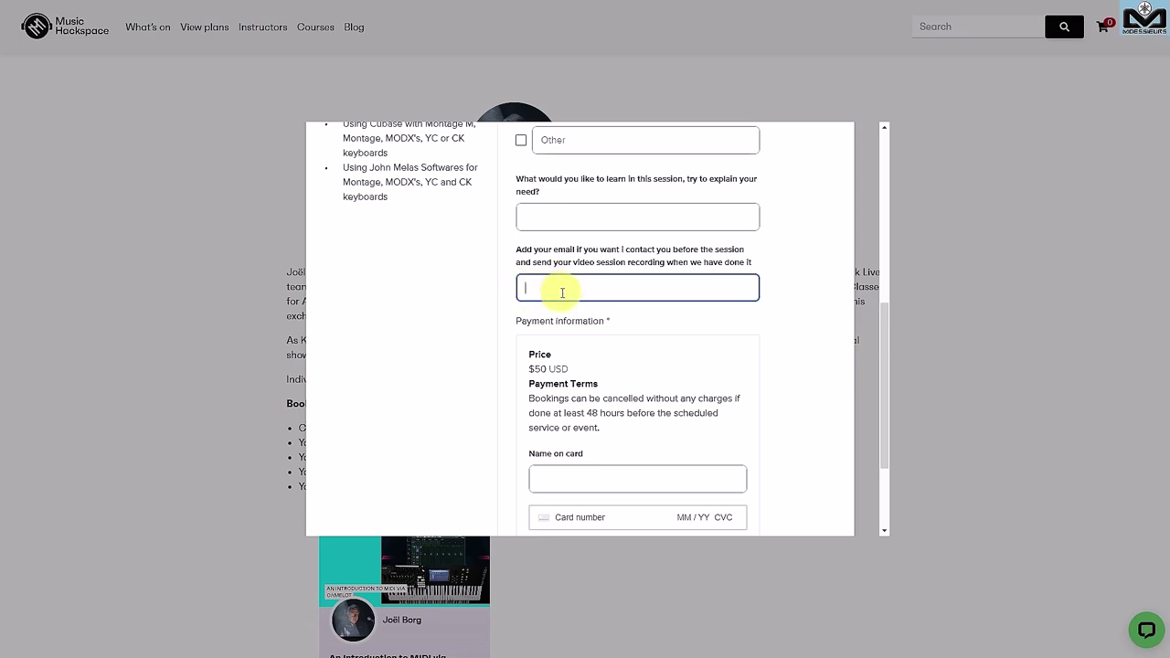
{"action": "scroll", "coordinate": [549, 288], "scroll_direction": "up", "scroll_amount": 4}
{"action": "scroll", "coordinate": [588, 165], "scroll_direction": "up", "scroll_amount": 1}
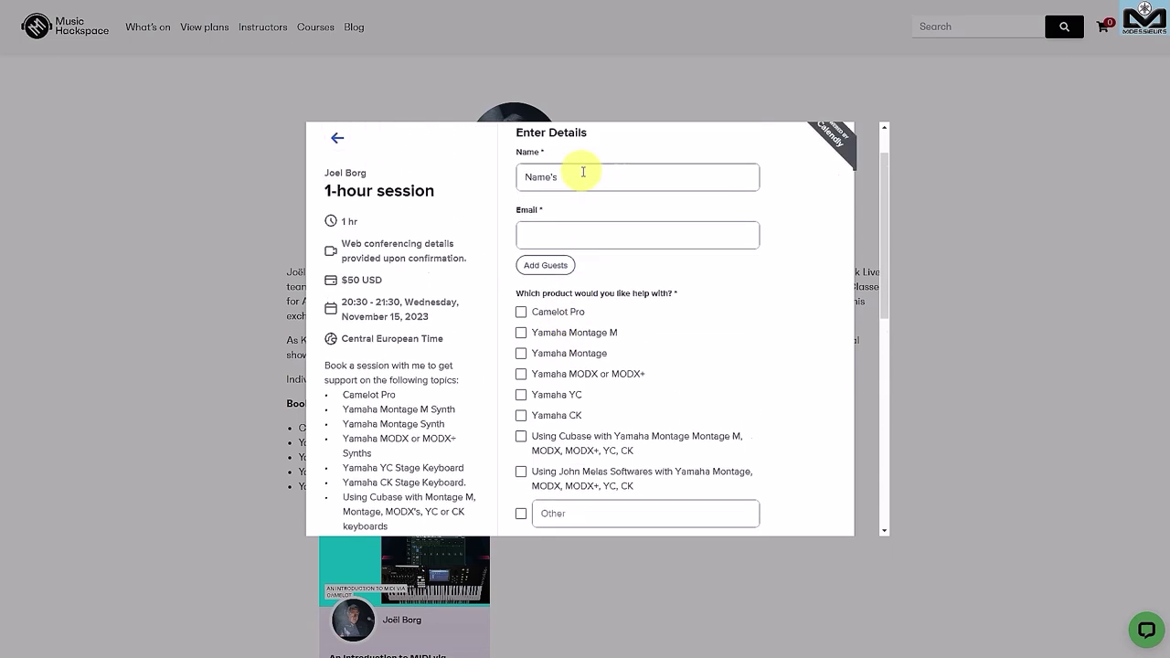
{"action": "scroll", "coordinate": [583, 172], "scroll_direction": "up", "scroll_amount": 1}
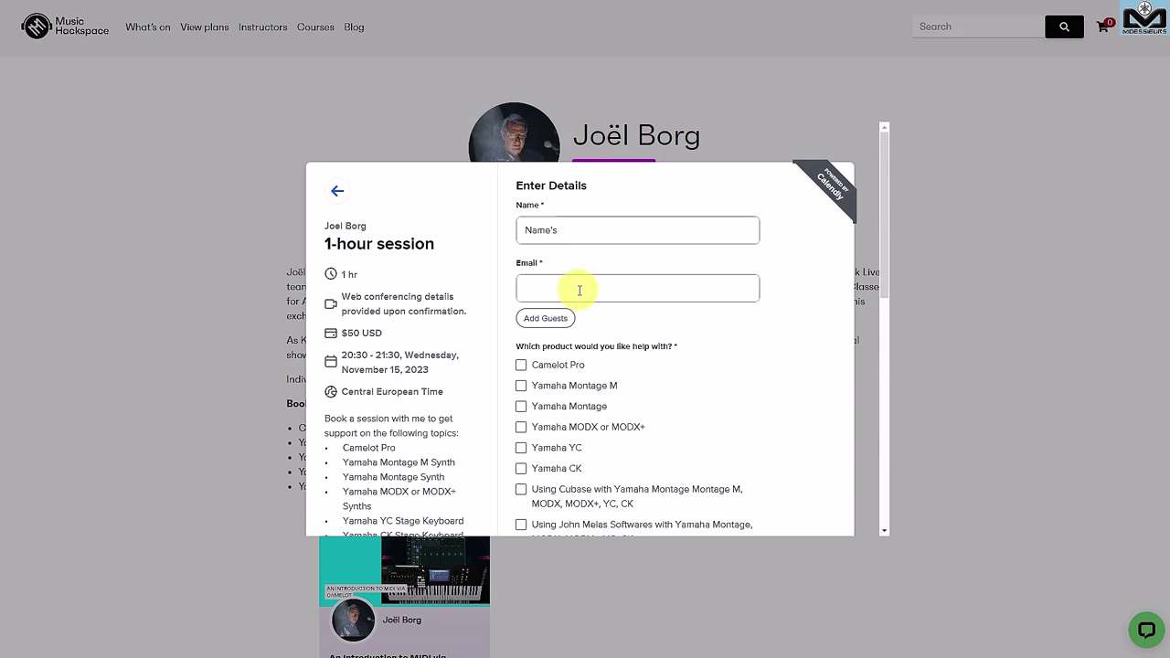
{"action": "scroll", "coordinate": [579, 293], "scroll_direction": "down", "scroll_amount": 6}
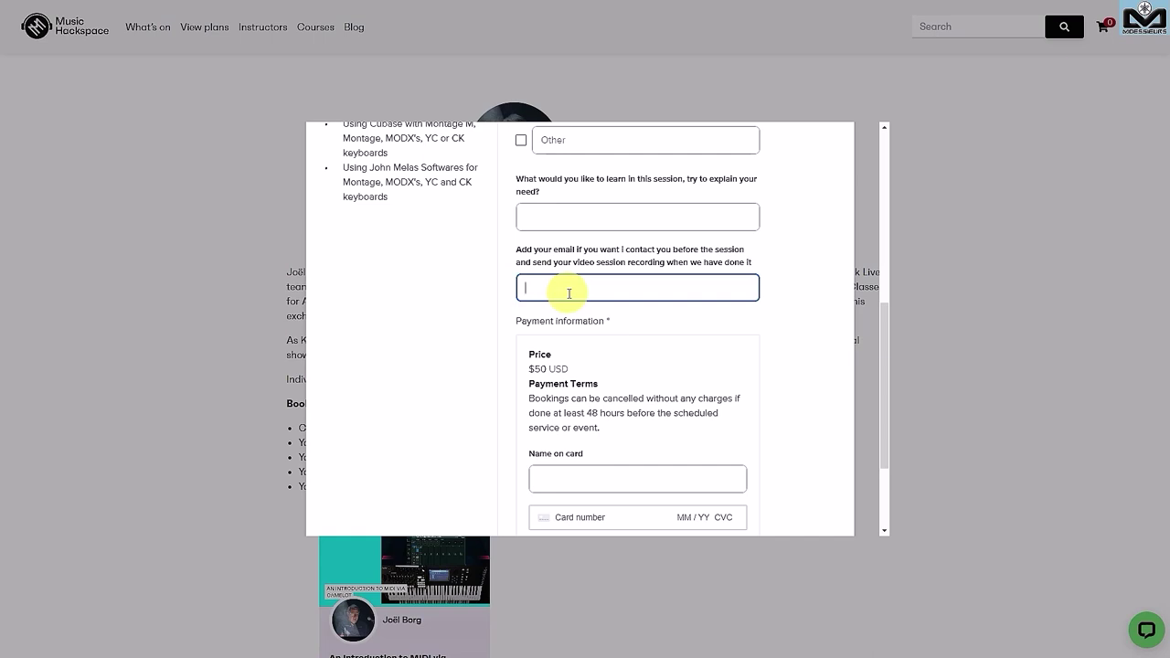
{"action": "scroll", "coordinate": [565, 298], "scroll_direction": "down", "scroll_amount": 3}
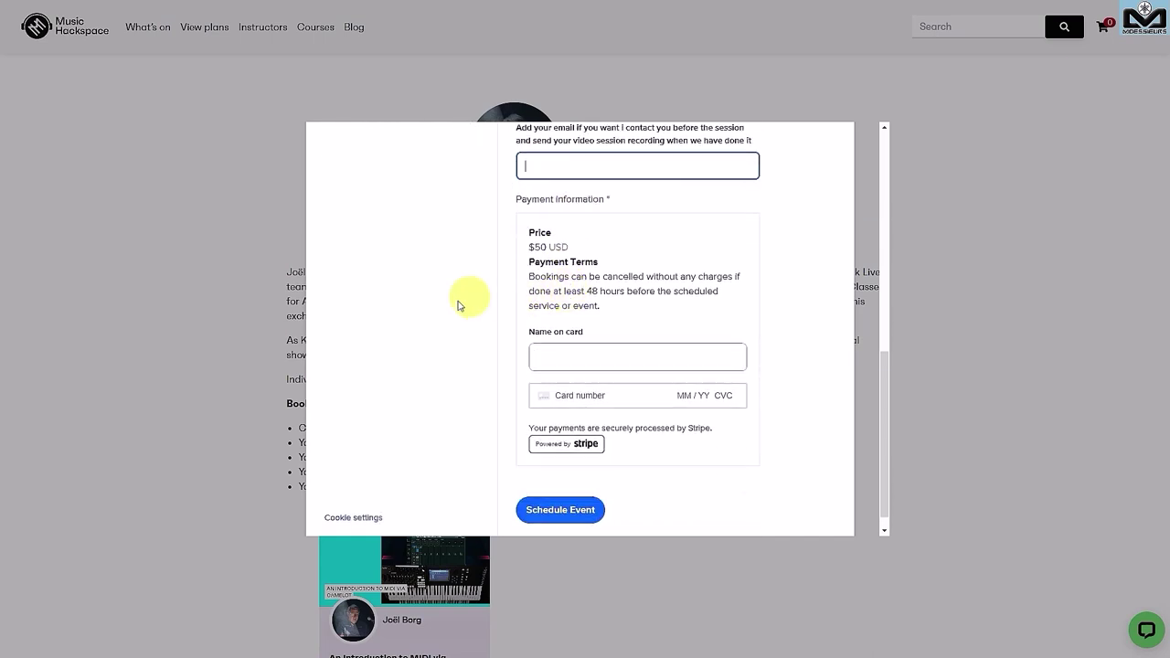
{"action": "scroll", "coordinate": [446, 297], "scroll_direction": "up", "scroll_amount": 3}
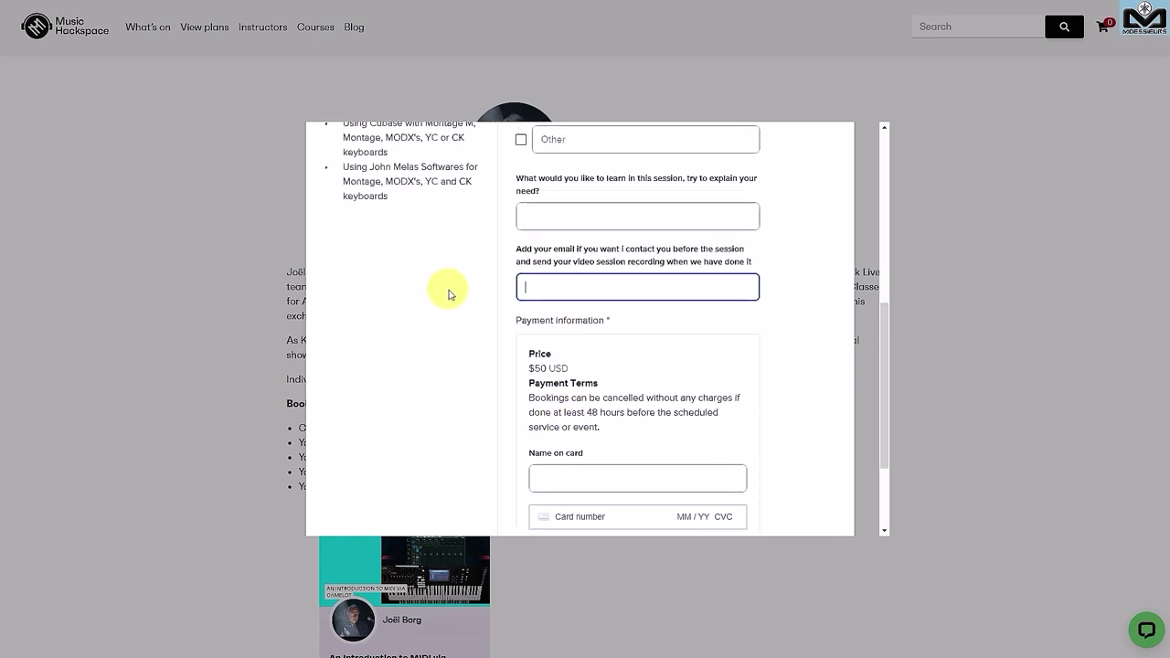
{"action": "scroll", "coordinate": [512, 287], "scroll_direction": "down", "scroll_amount": 3}
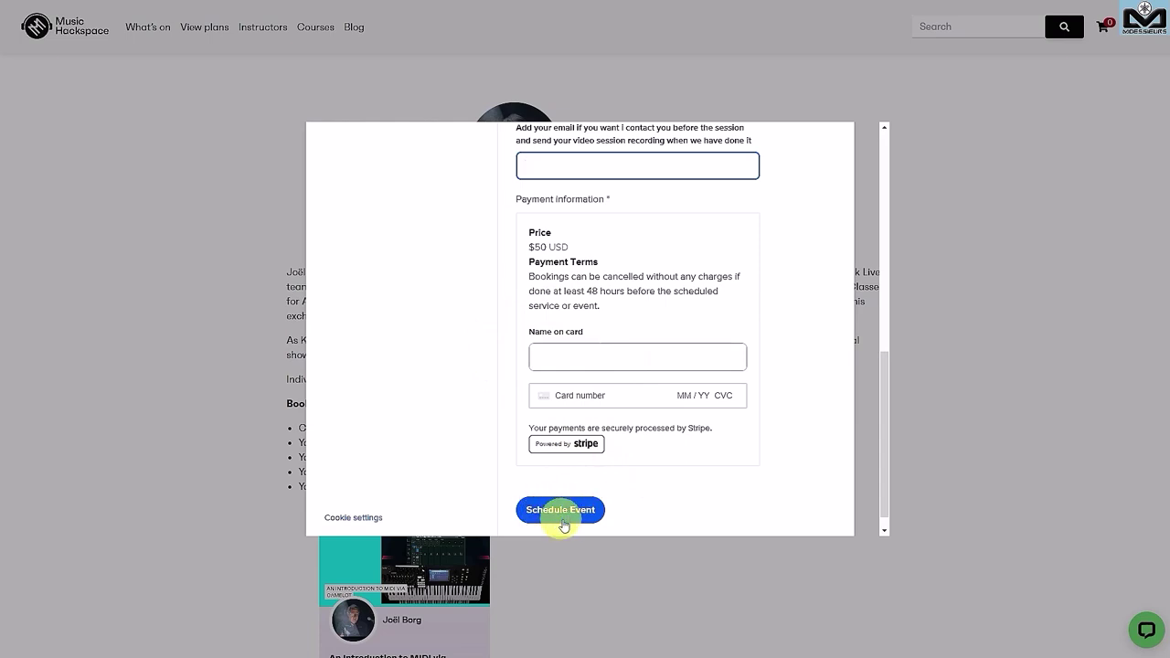
Close the booking dialog to return to the instructor's profile page.
{"action": "scroll", "coordinate": [568, 518], "scroll_direction": "down", "scroll_amount": 1}
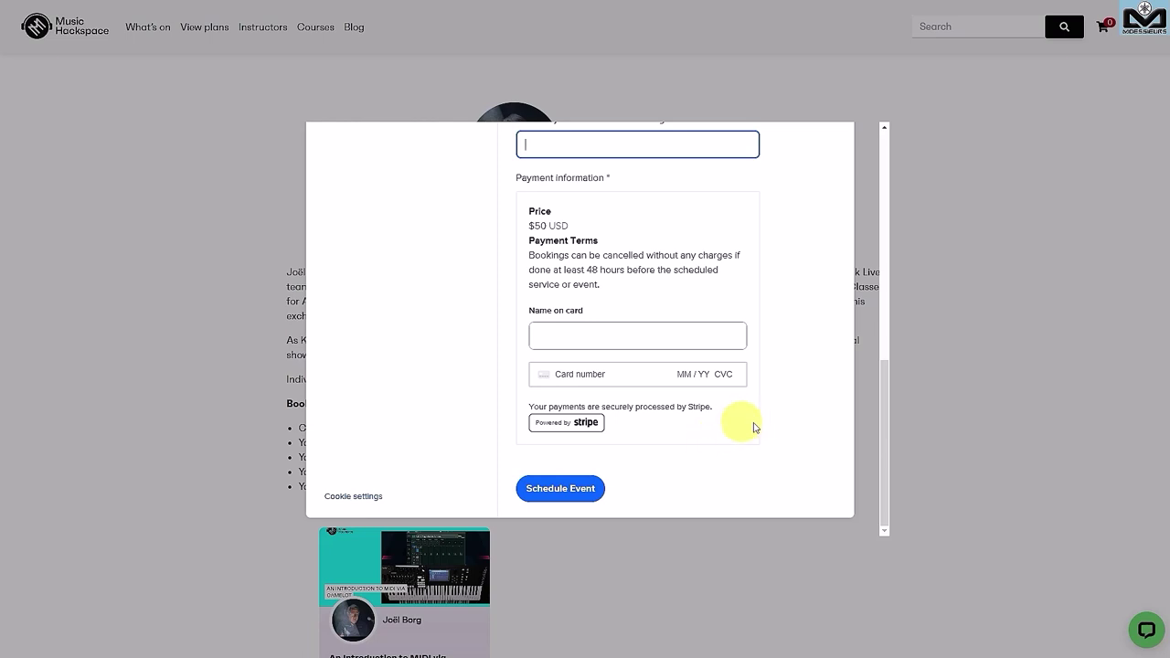
{"action": "left_click", "coordinate": [1067, 393]}
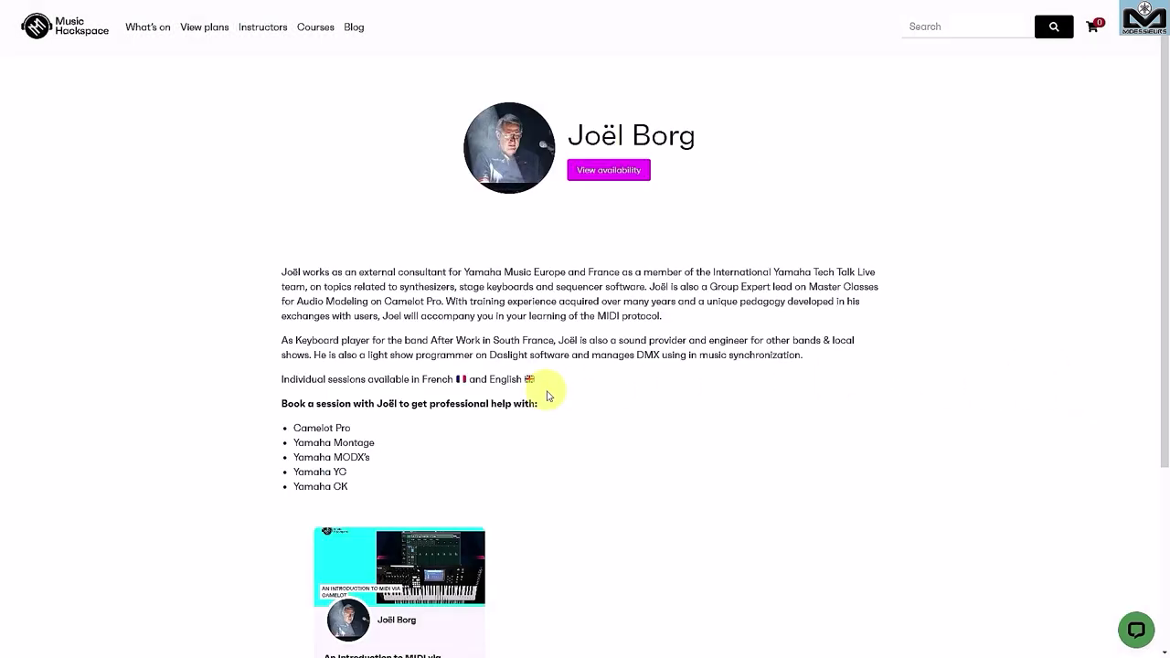
{"action": "scroll", "coordinate": [546, 412], "scroll_direction": "down", "scroll_amount": 2}
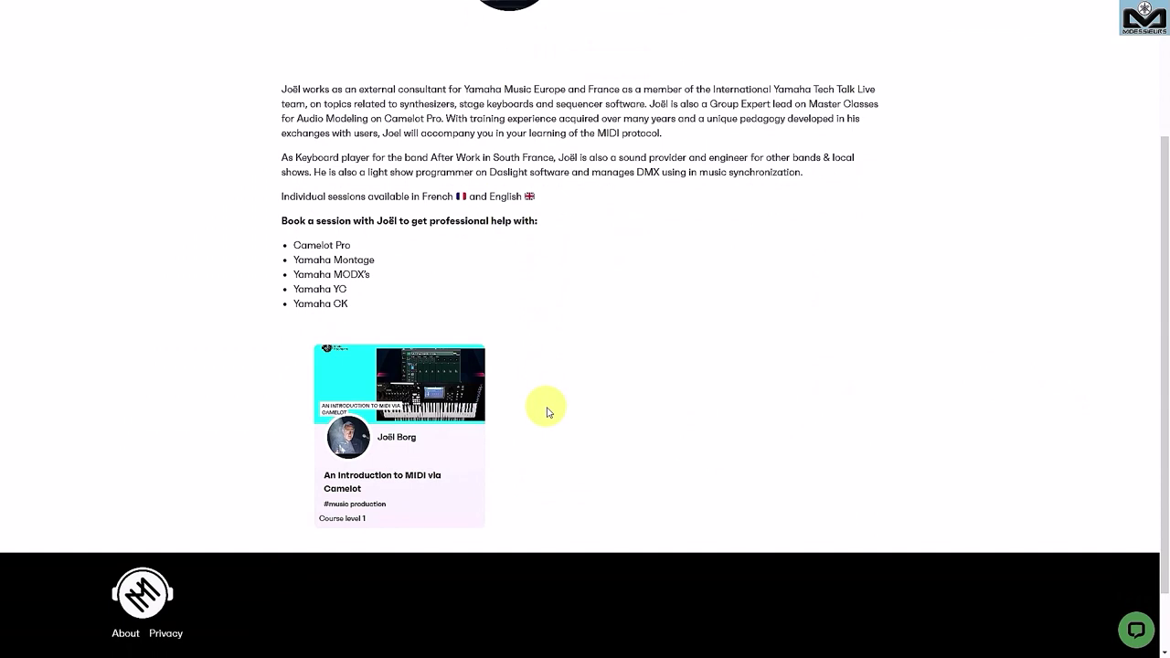
{"action": "scroll", "coordinate": [507, 452], "scroll_direction": "up", "scroll_amount": 3}
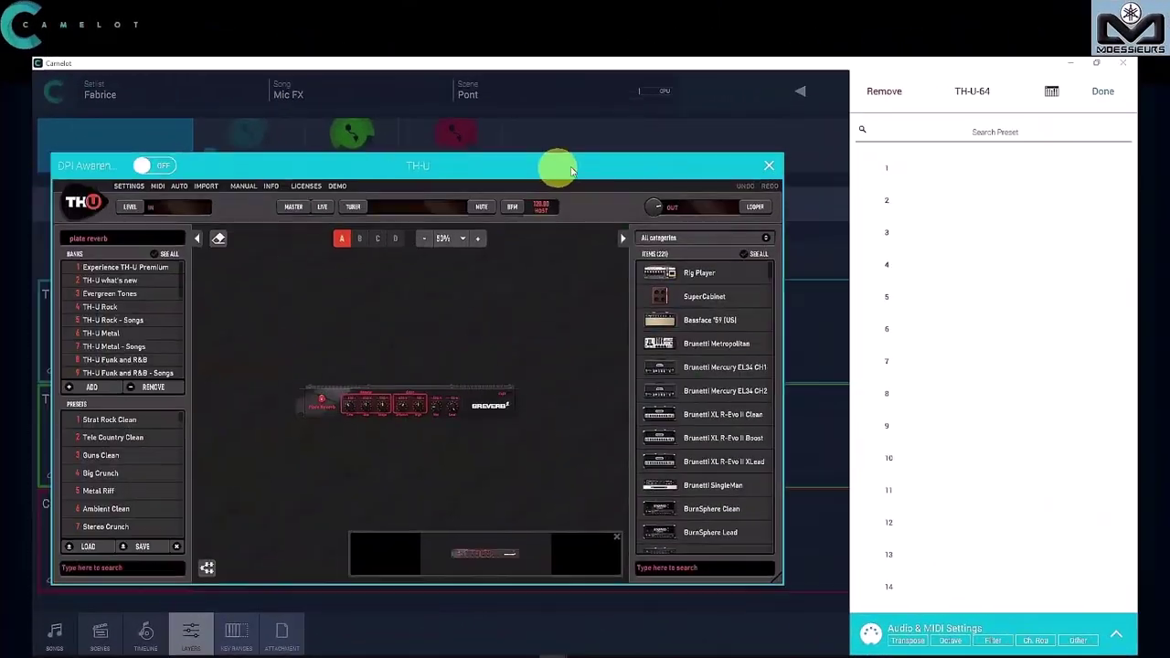
Drag the TH-U plugin window further right over the Mic FX song.
{"action": "left_click_drag", "start_coordinate": [556, 170], "coordinate": [755, 159]}
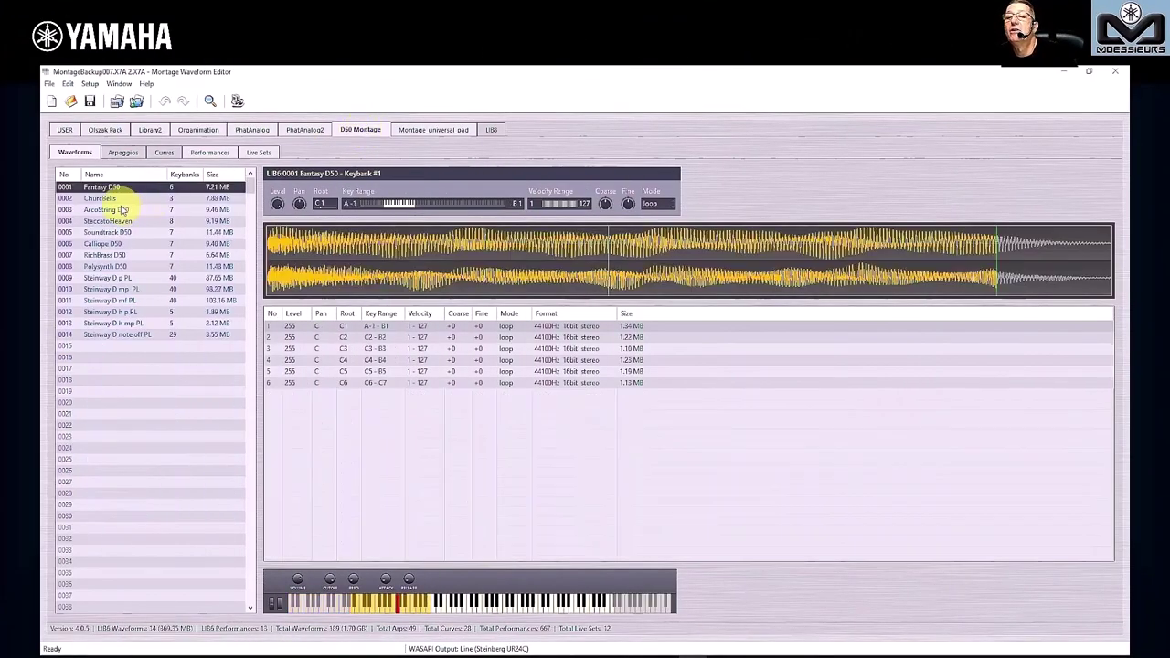
Preview the StaccatoHeaven waveform's 8 keybanks, then show the D50 Montage library's performance list.
{"action": "left_click", "coordinate": [110, 222]}
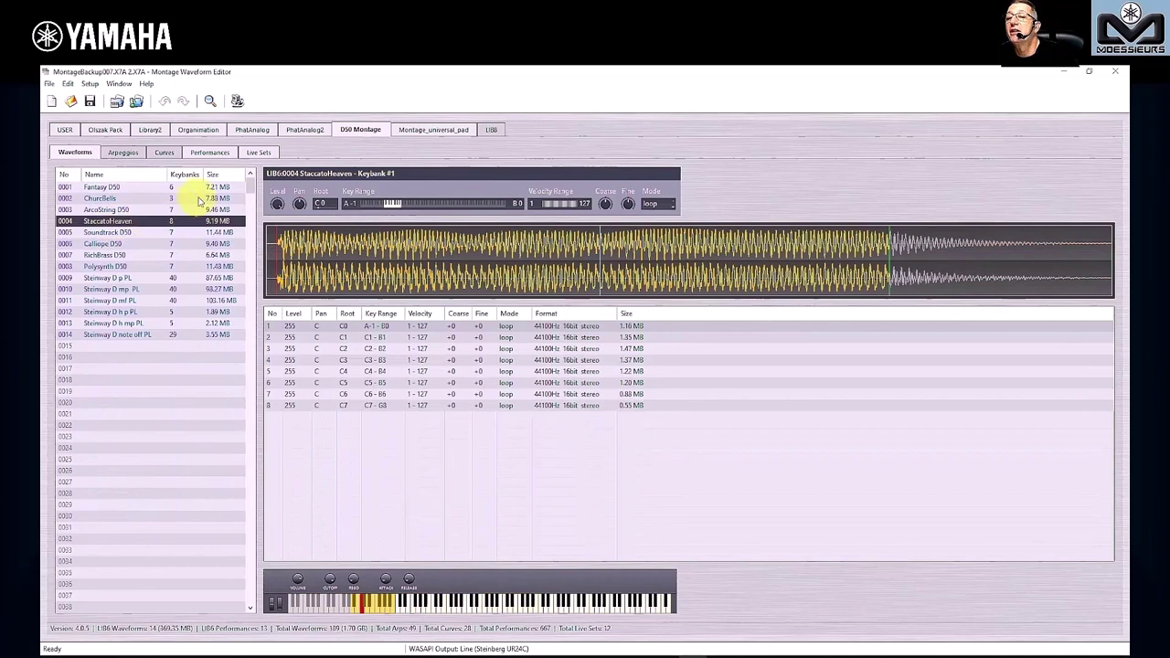
{"action": "left_click", "coordinate": [203, 153]}
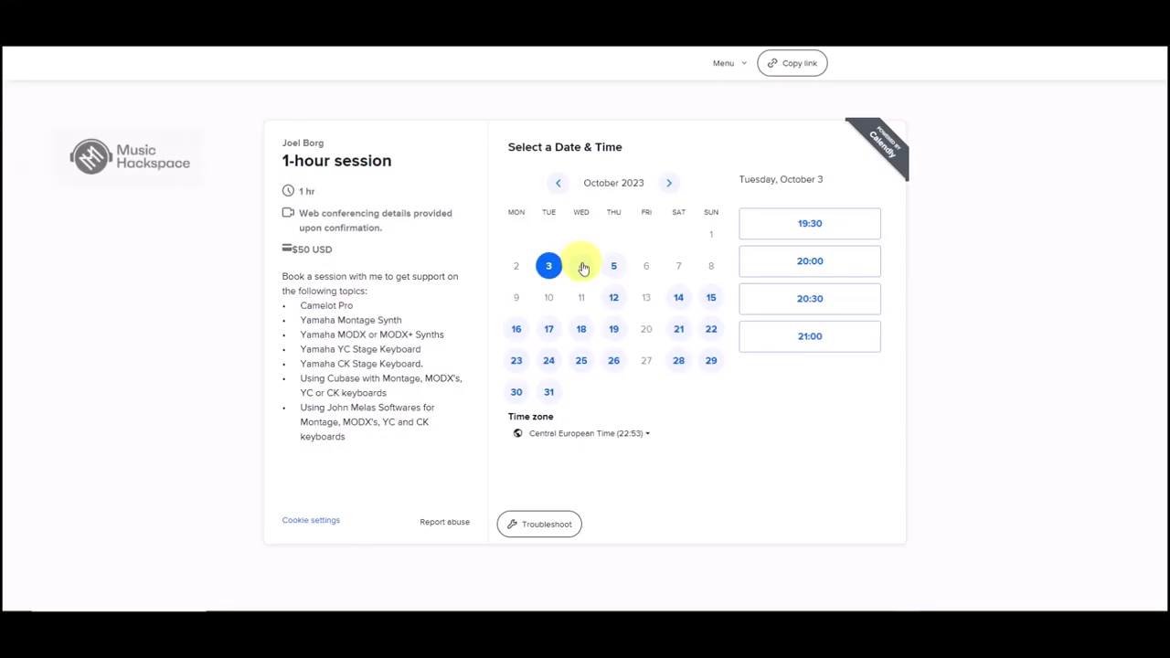
Choose the 20:30–21:30 slot on Wednesday, October 4, 2023 and proceed to Enter Details.
{"action": "left_click", "coordinate": [582, 266]}
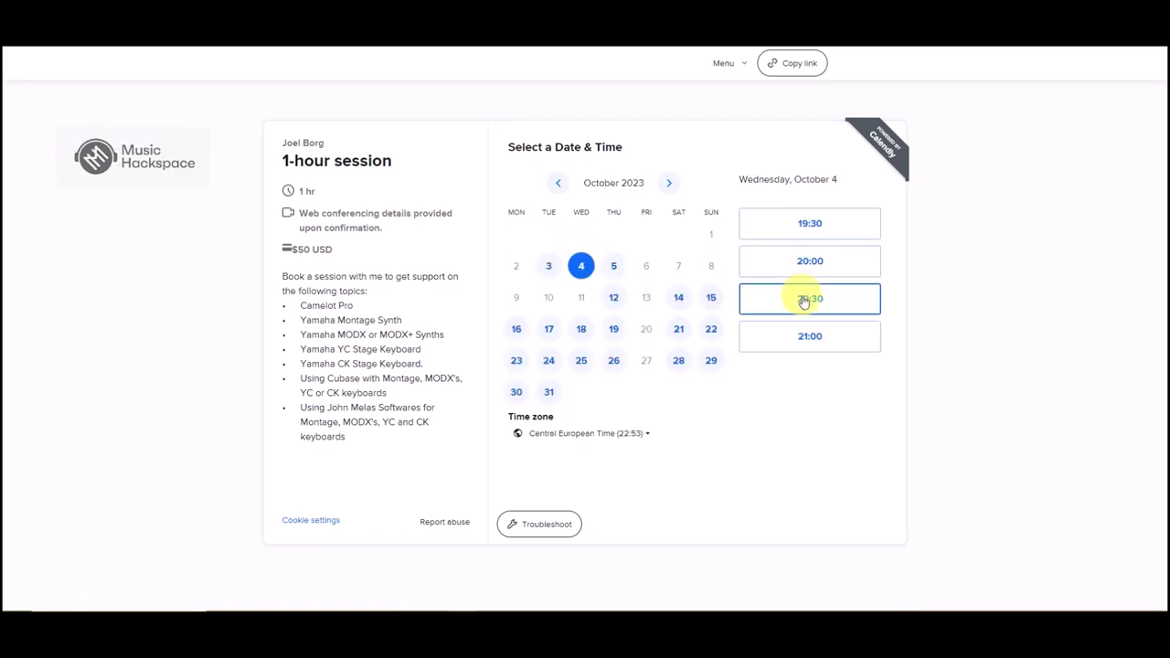
{"action": "left_click", "coordinate": [804, 301]}
{"action": "left_click", "coordinate": [845, 302]}
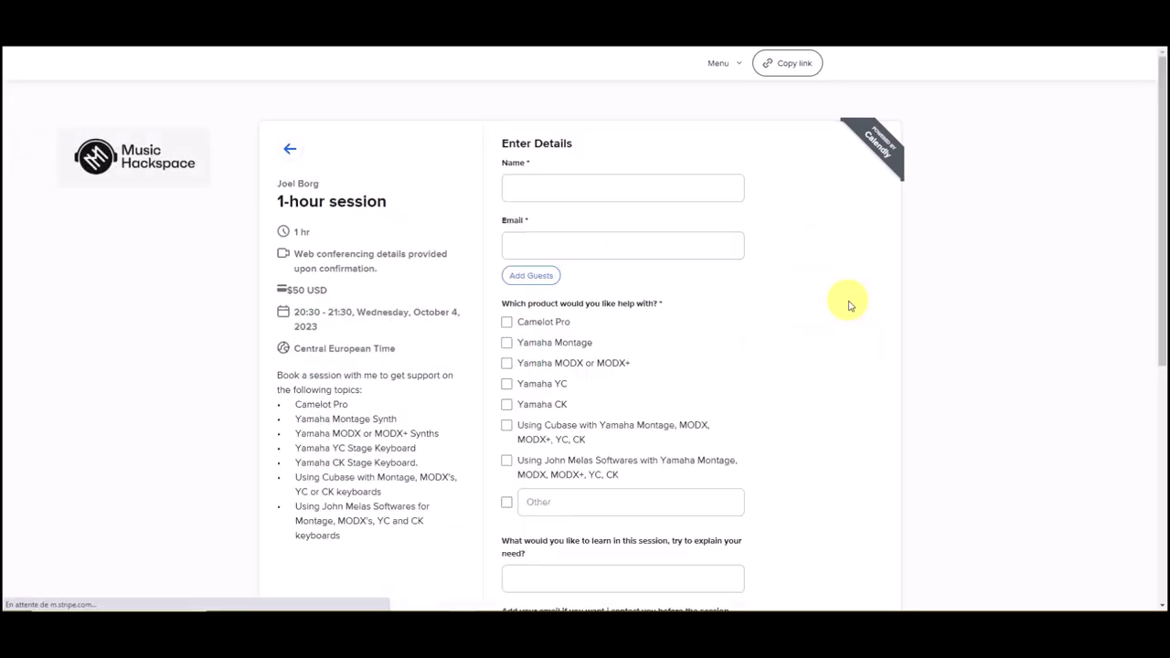